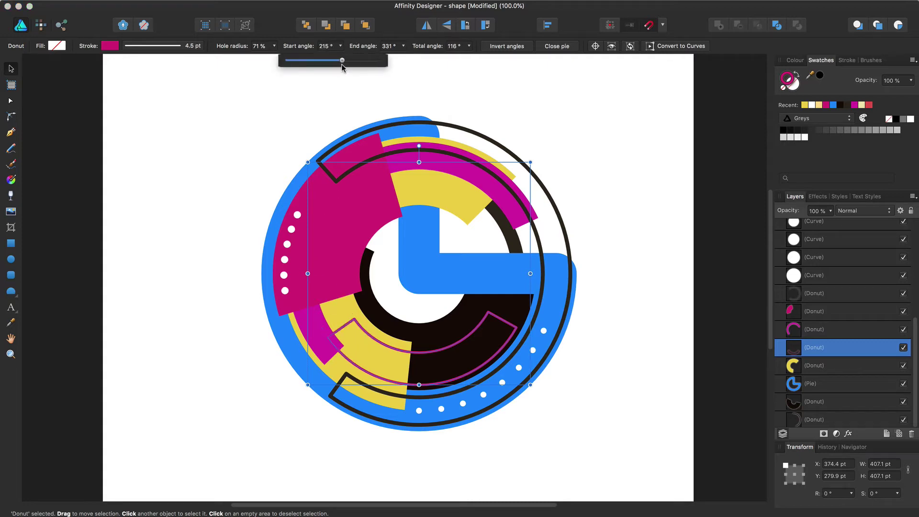
- Try a shorter arc on the pink outlined donut, plus a 60% hole radius and 192° total angle on the crimson donut
mouse_move(403, 46)
mouse_down()
mouse_move(397, 62)
mouse_move(415, 61)
mouse_move(400, 61)
mouse_up()
click(356, 239)
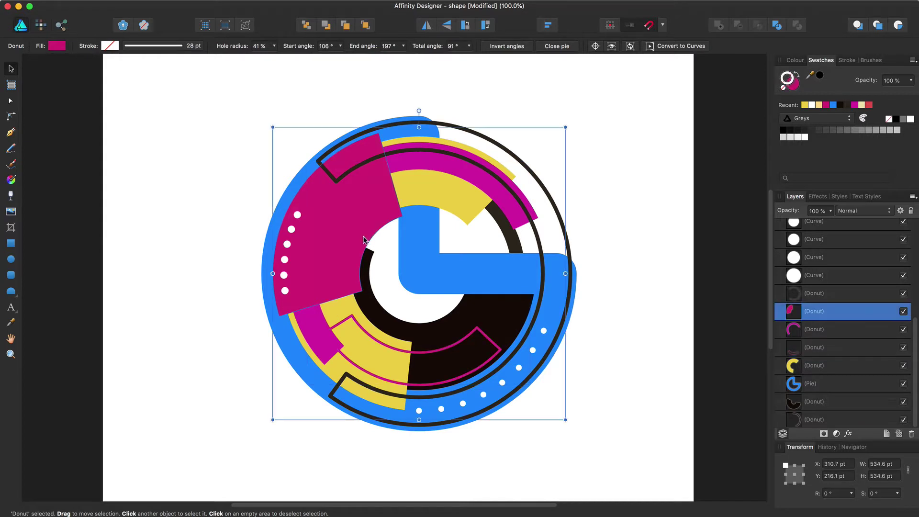
drag(275, 46, 291, 61)
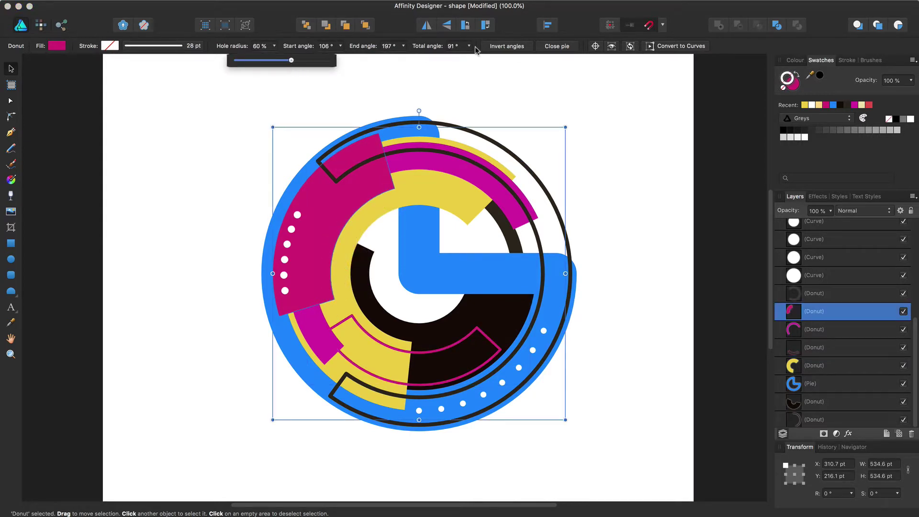
click(469, 46)
drag(467, 61, 495, 62)
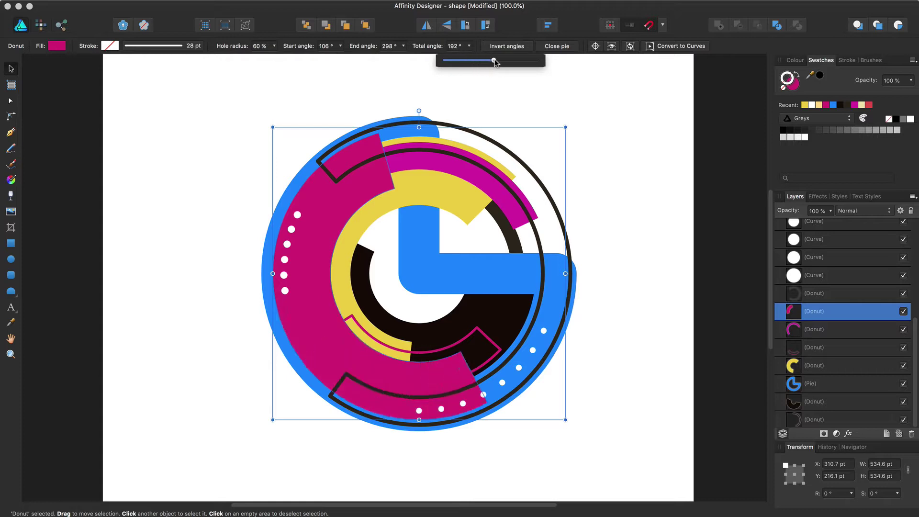
click(624, 330)
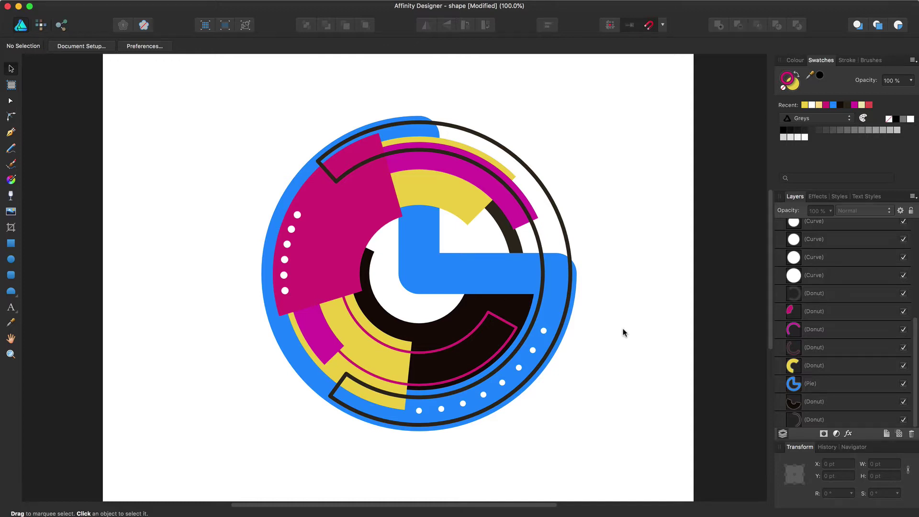
- Select all the artwork, expand its strokes into filled curves, and clear the selection
key(super+a)
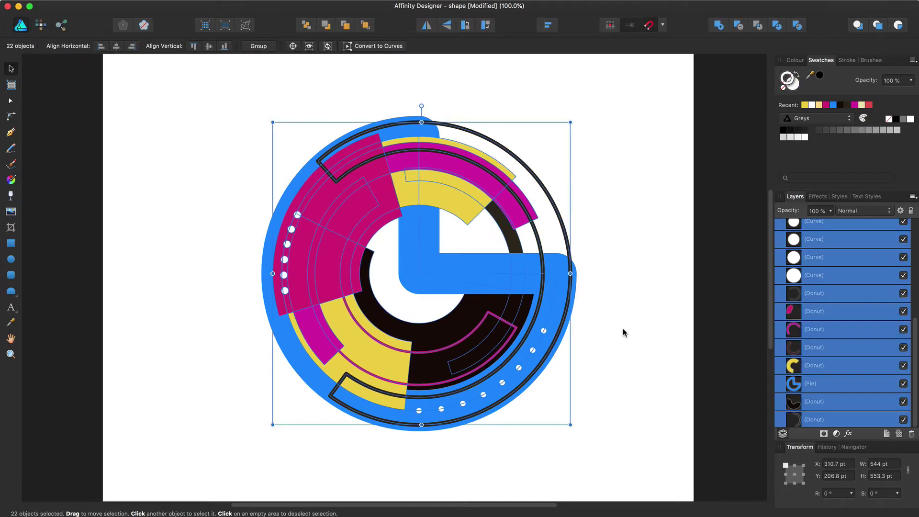
click(201, 6)
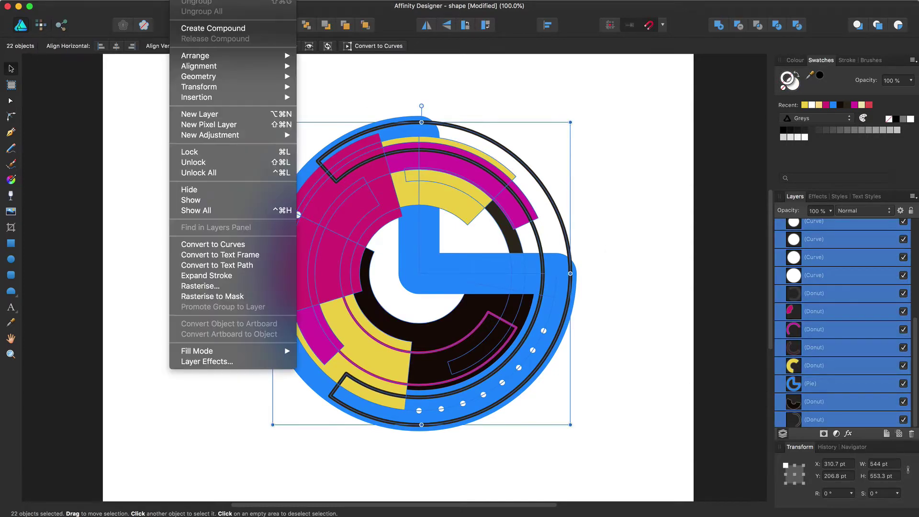
click(211, 275)
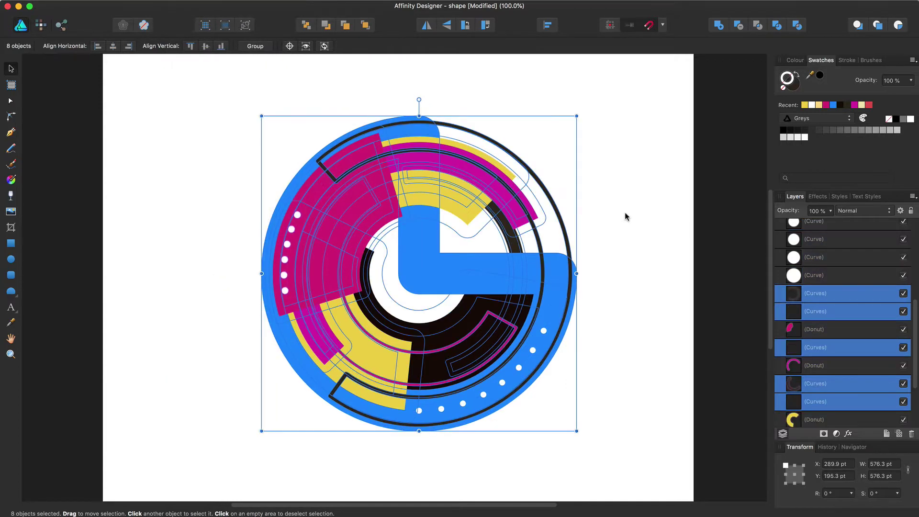
click(632, 211)
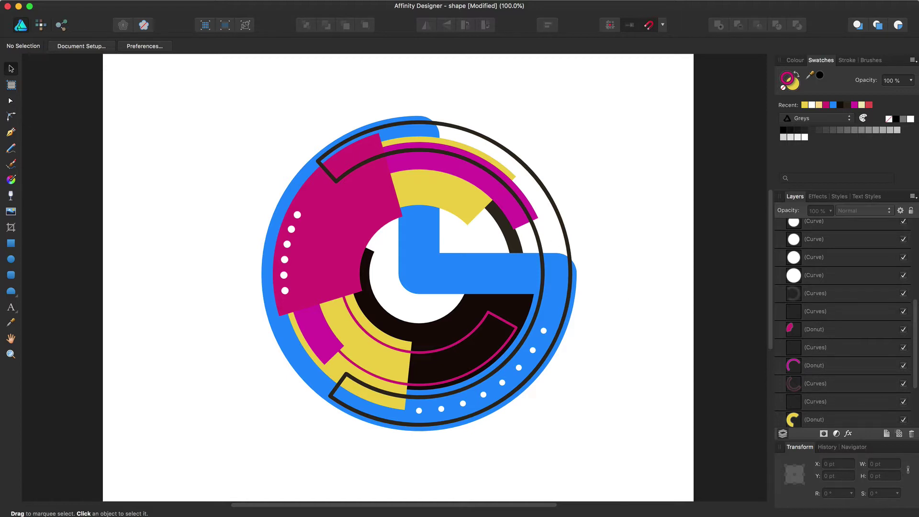
- Check the PDF, SVG and EPS options in the export settings without exporting the document
click(108, 0)
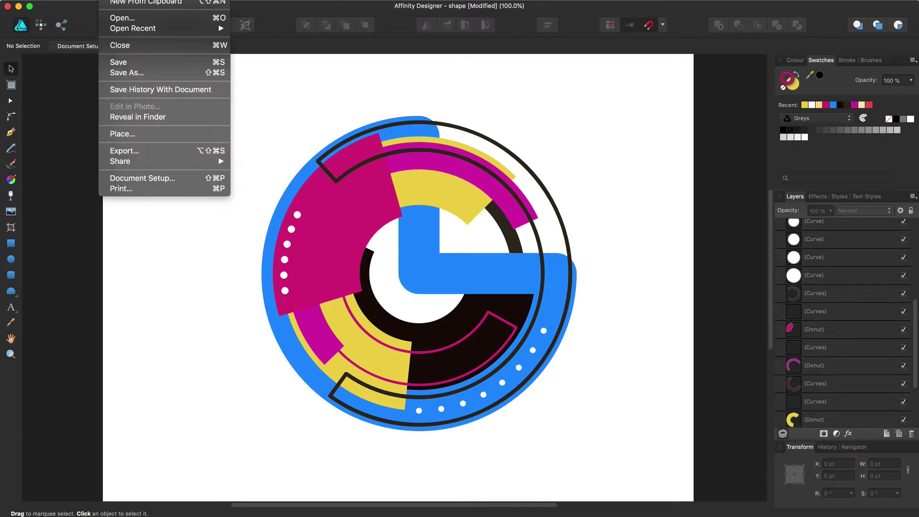
click(136, 151)
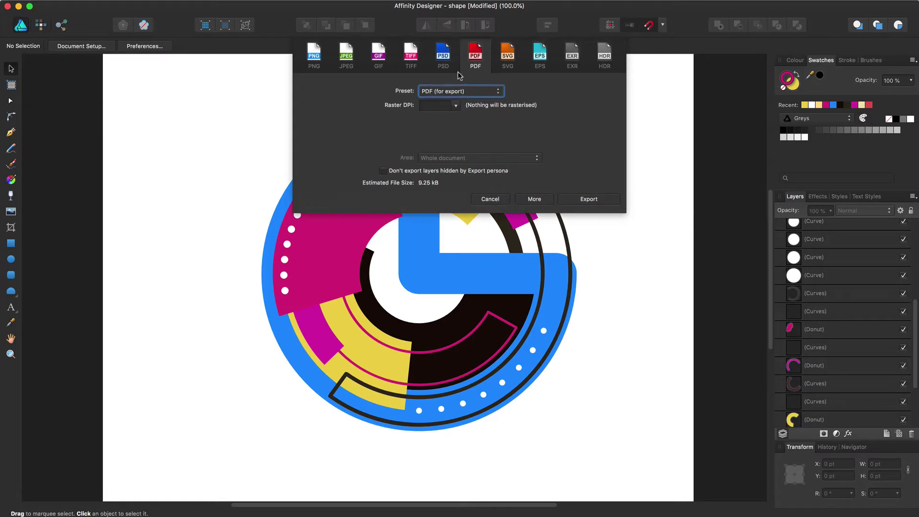
click(509, 66)
click(541, 60)
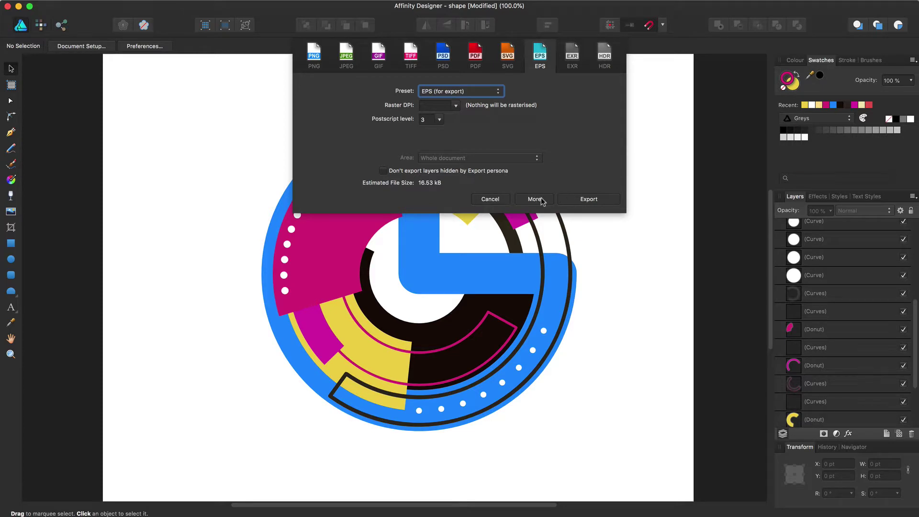
click(507, 197)
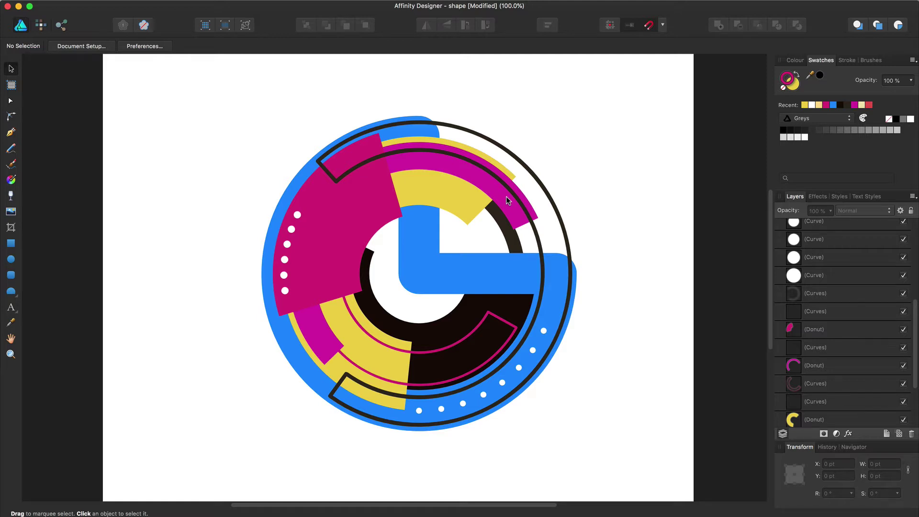
- Copy all the artwork, switch to Illustrator and paste it into the blank Untitled-1 document
key(super+a)
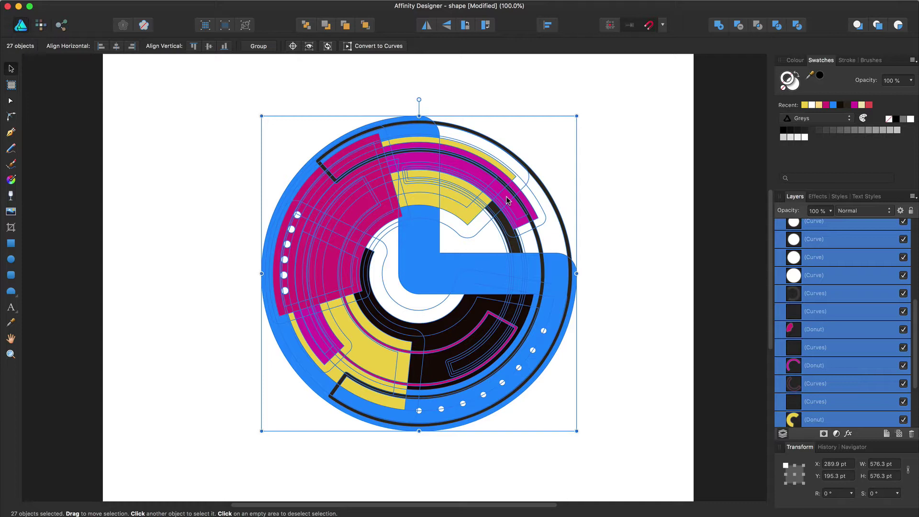
key(super+Tab)
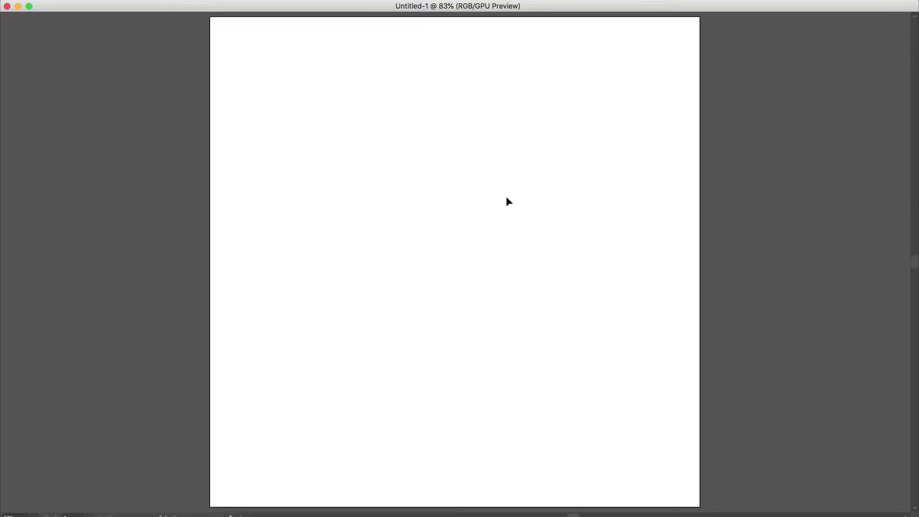
key(super+v)
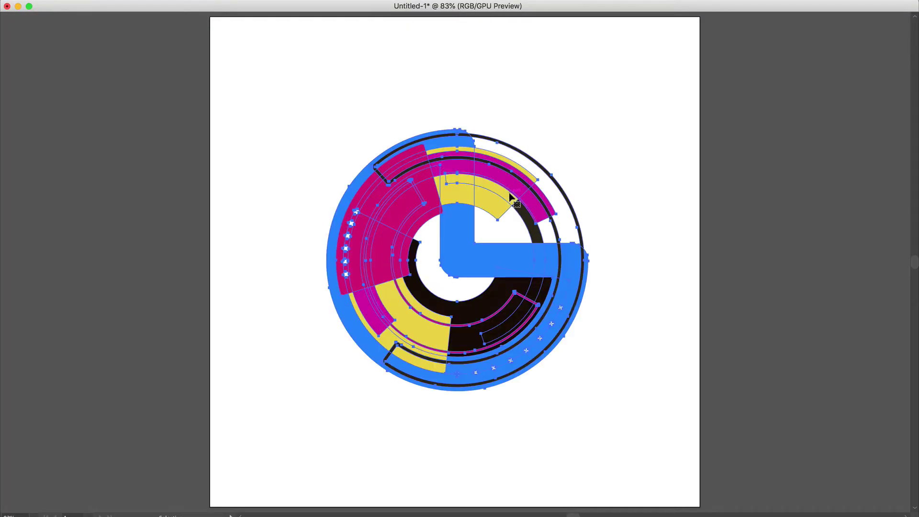
- Apply Outline Stroke to all the pasted artwork and deselect it
click(144, 0)
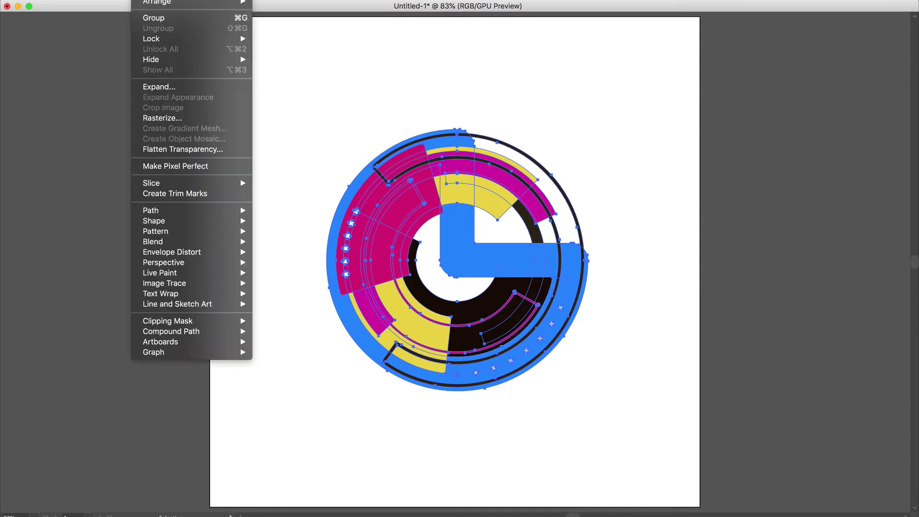
mouse_move(211, 210)
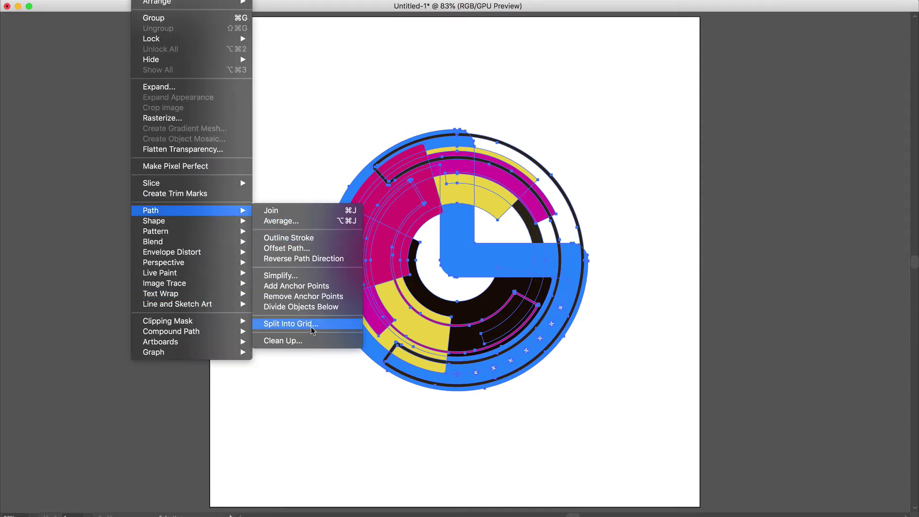
click(344, 238)
click(642, 165)
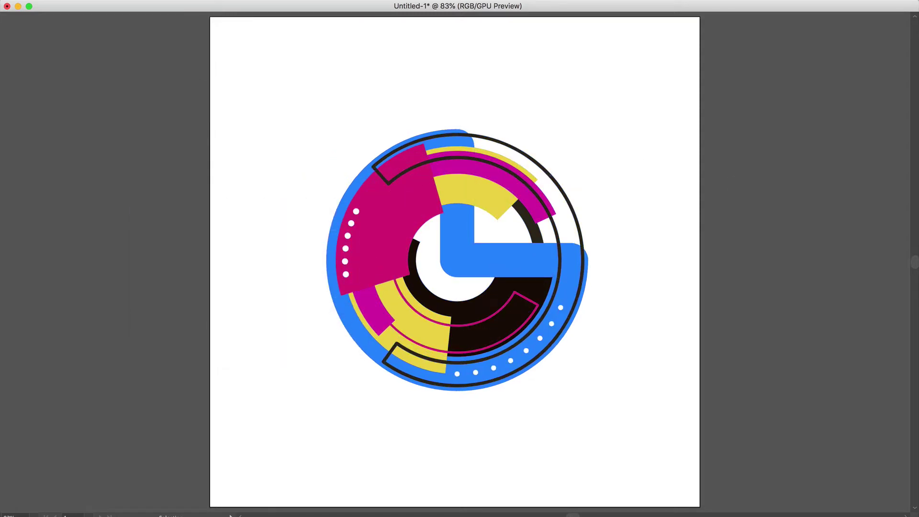
- Inspect the paths and compound paths inside Layer 1 in an enlarged Layers list, and close the list
key(F7)
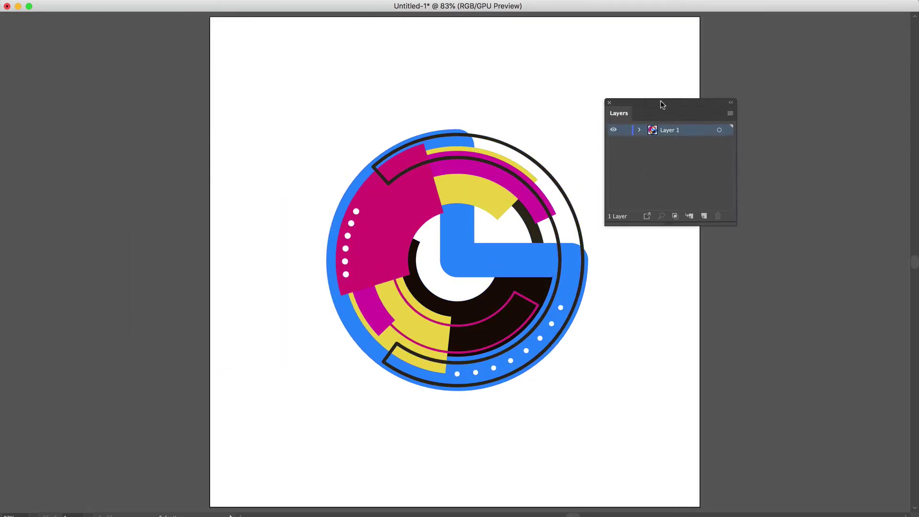
click(640, 131)
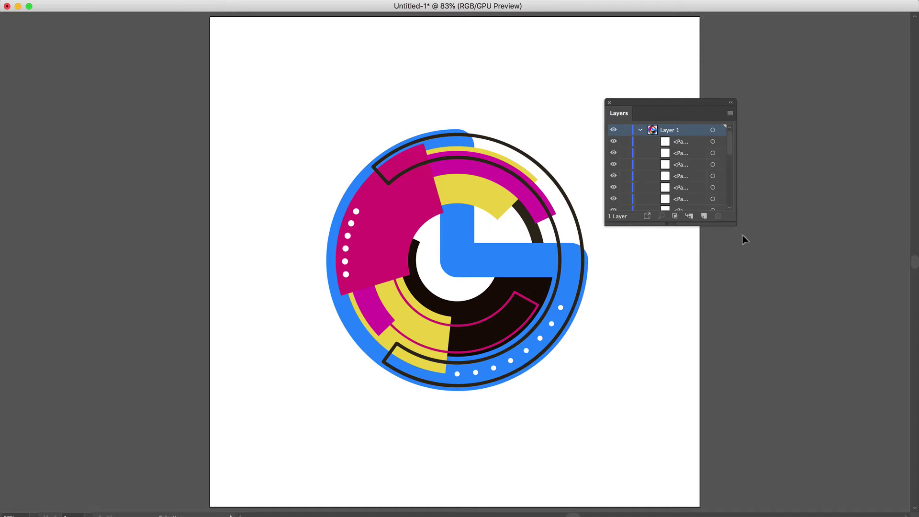
drag(736, 224, 844, 465)
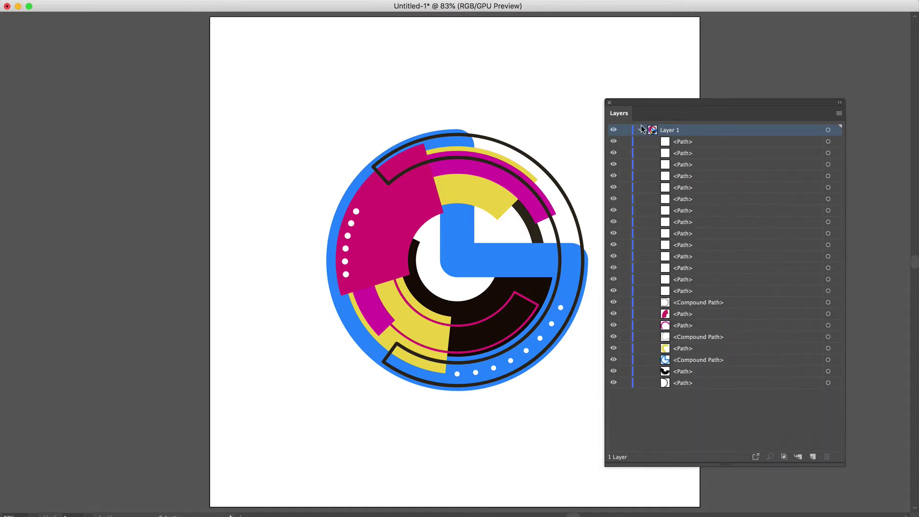
click(639, 130)
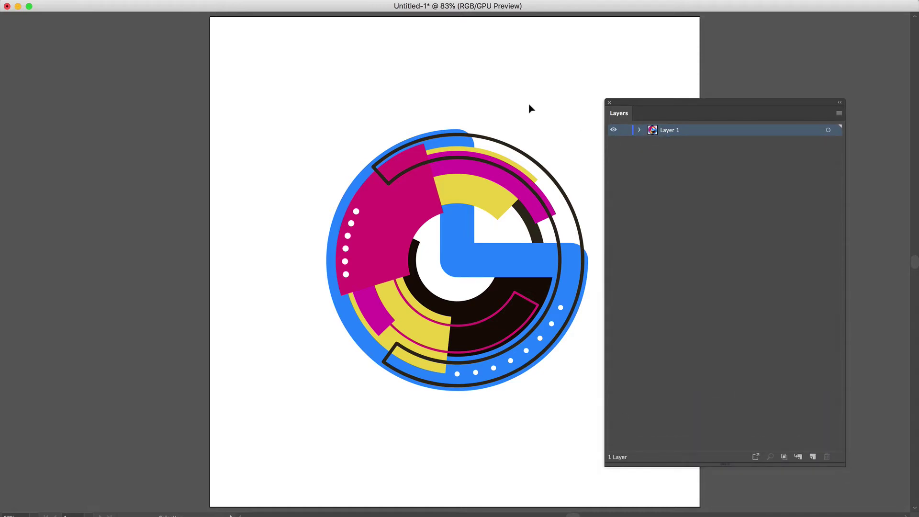
click(609, 103)
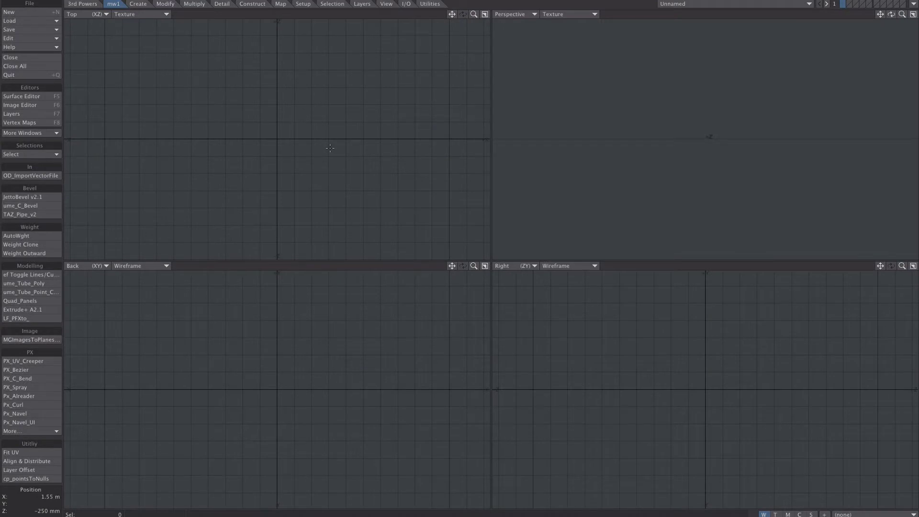
- Start the OD vector file importer and choose shape.ai from the Design folder as its source file
click(50, 176)
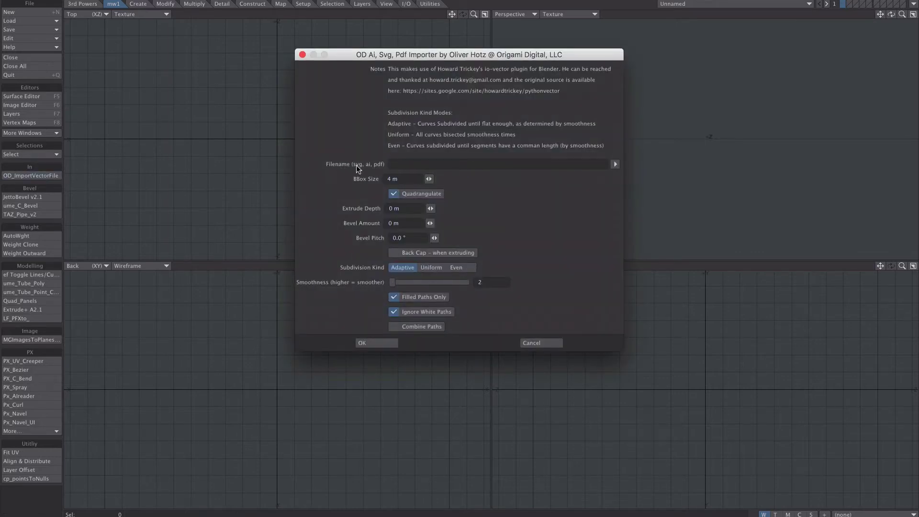
click(578, 164)
click(340, 210)
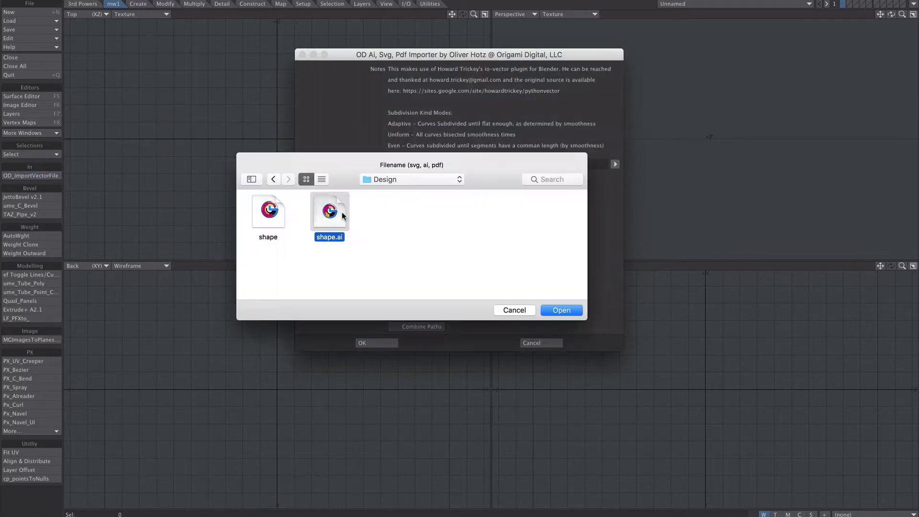
click(562, 311)
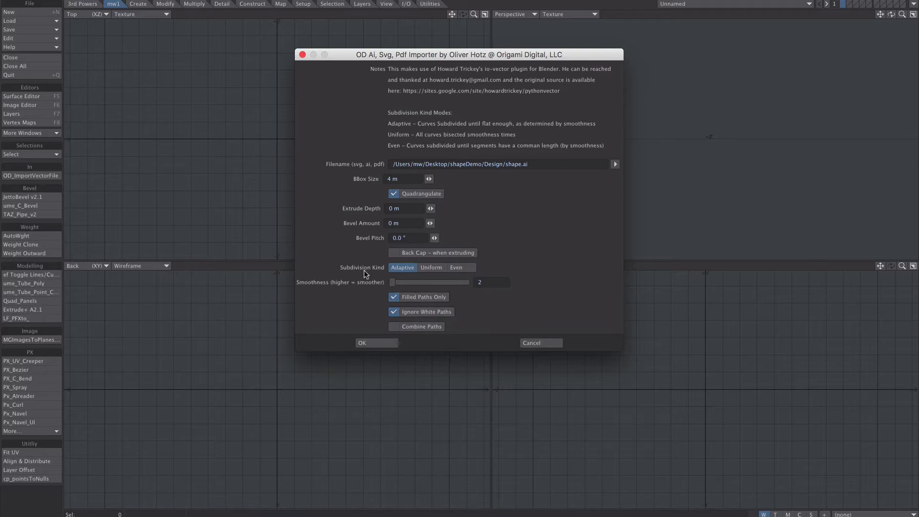
- Set the import smoothness to 8 and import the vector artwork
click(484, 282)
text(8)
key(Tab)
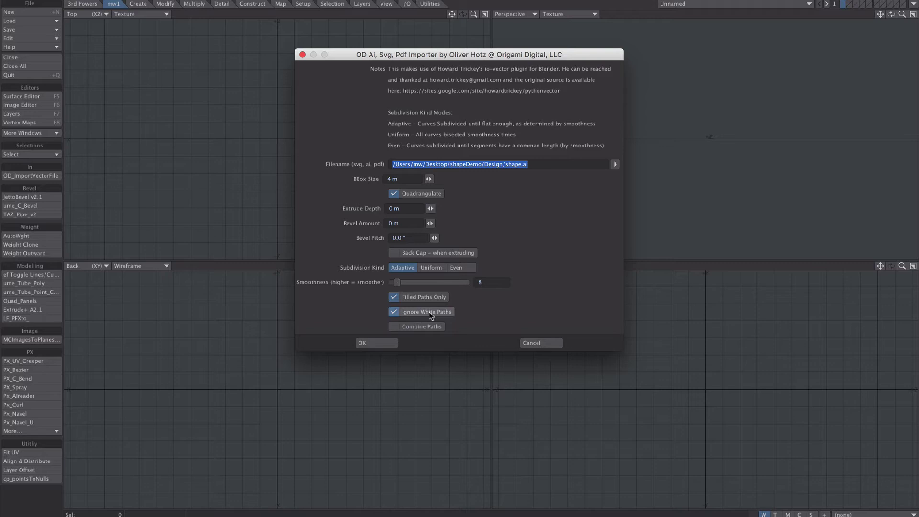
click(361, 343)
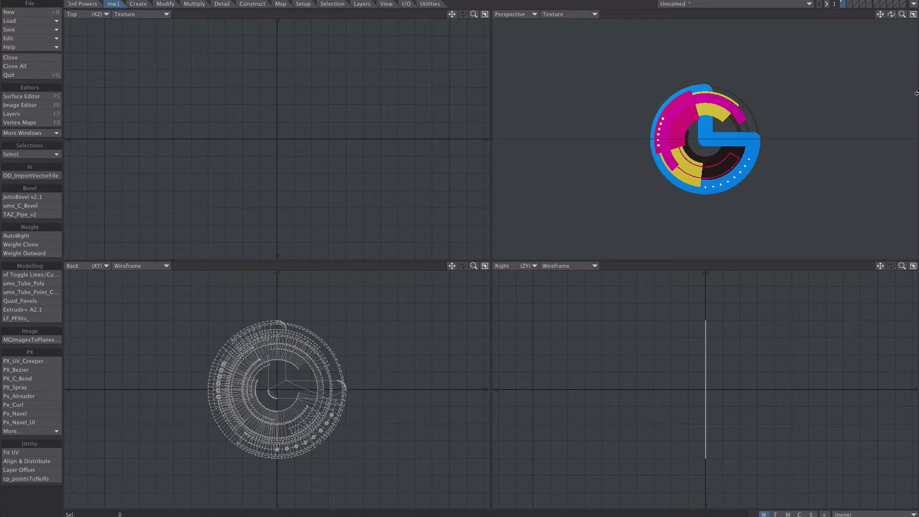
- Enlarge the perspective view, fit the imported artwork in it and examine it from an angle
click(913, 13)
key(a)
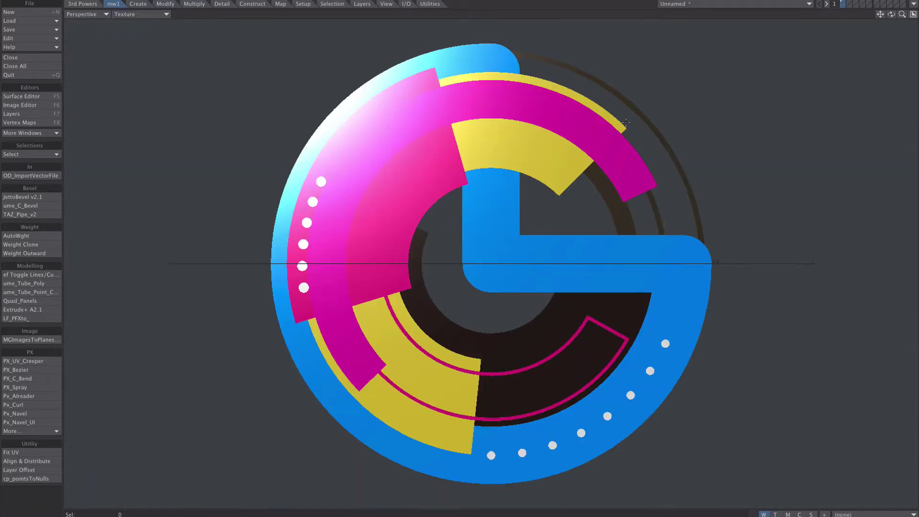
ctrl+alt+drag(673, 215, 632, 150)
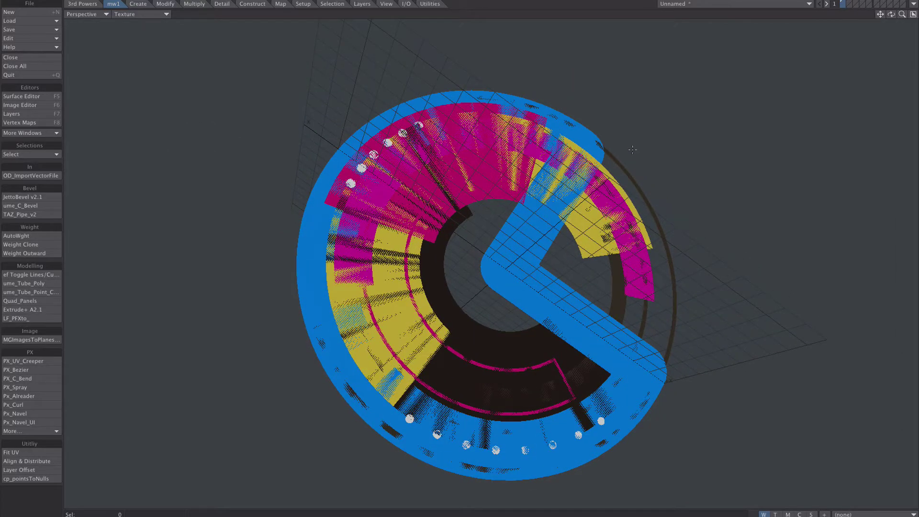
- Review the imported colour surfaces, including Color_2, Color_4 and Color_5, in the Surface Editor and close it
key(F5)
drag(562, 63, 552, 76)
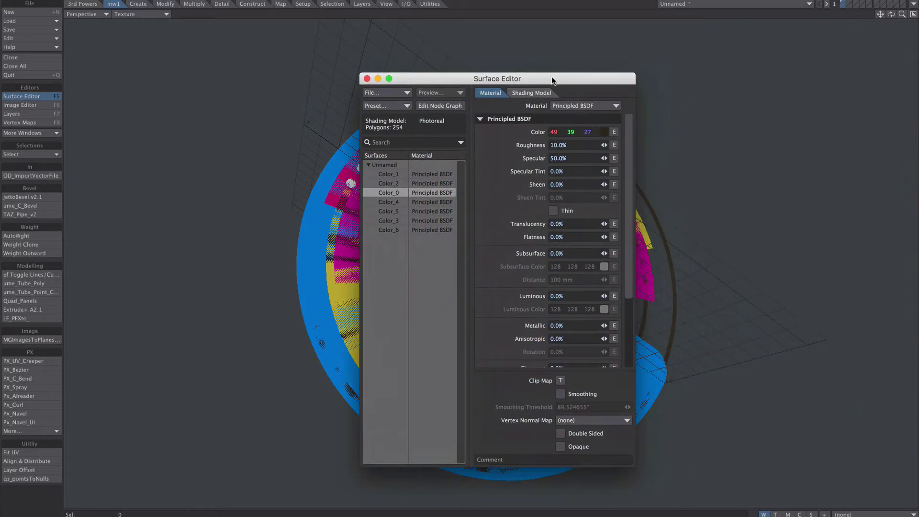
click(435, 180)
click(435, 200)
click(432, 210)
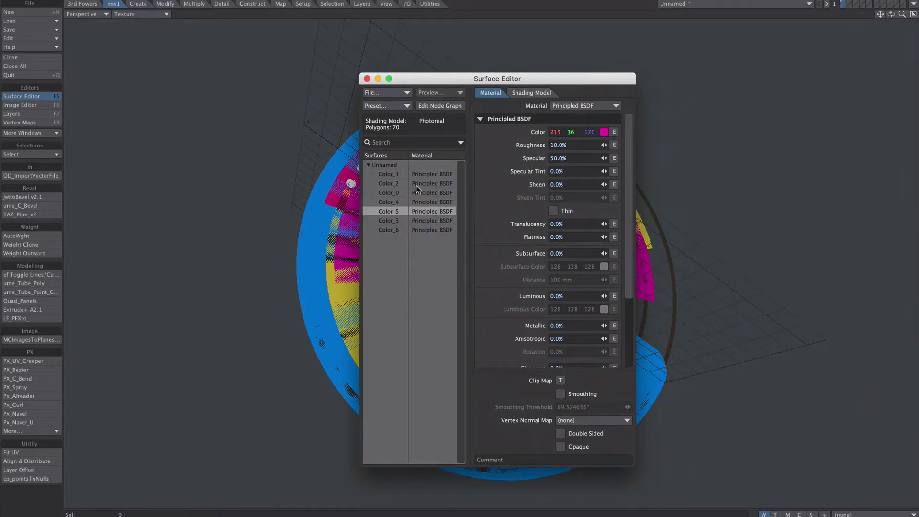
click(366, 78)
- Inspect the overlapping flat pieces of the shape model from several angles in a full-size perspective view
alt+drag(595, 156, 297, 220)
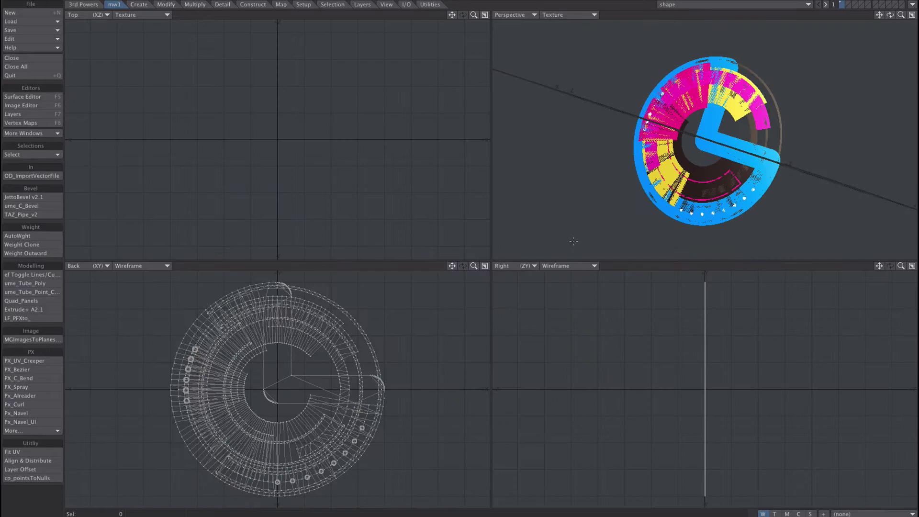
click(912, 15)
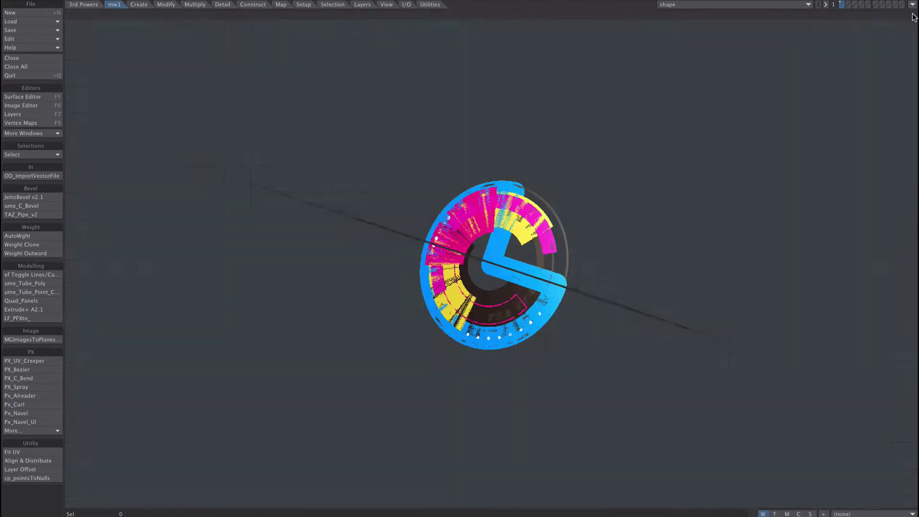
key(a)
alt+drag(528, 185, 556, 235)
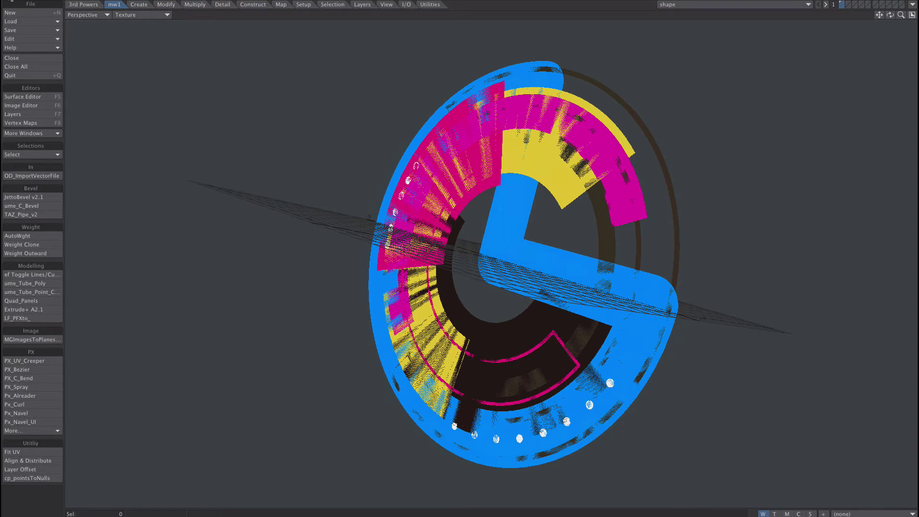
- Try to separate the blue shape and the dark outer ring by hand with LWB Translate, and undo the moves
click(90, 5)
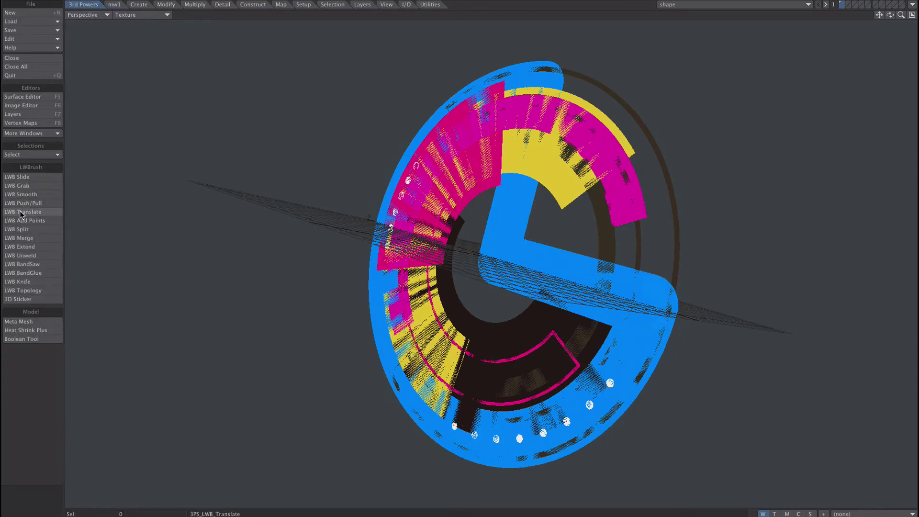
click(23, 212)
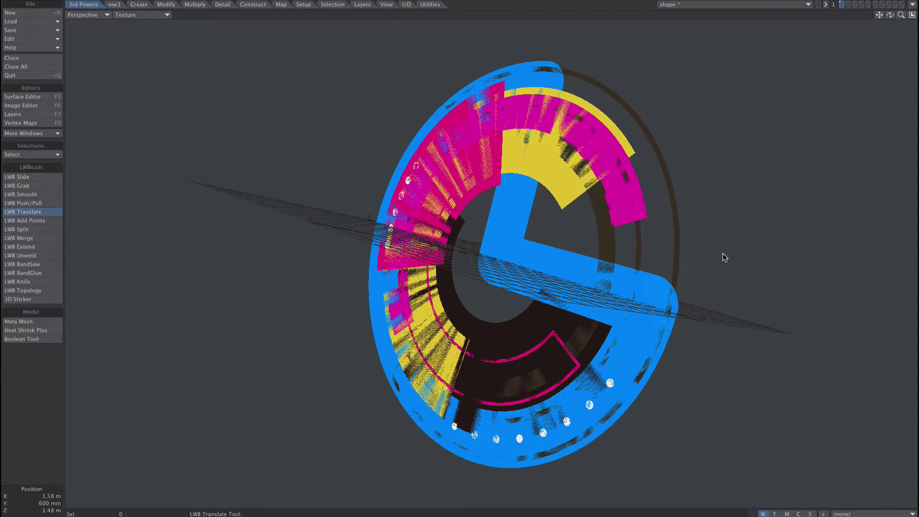
drag(563, 265, 553, 277)
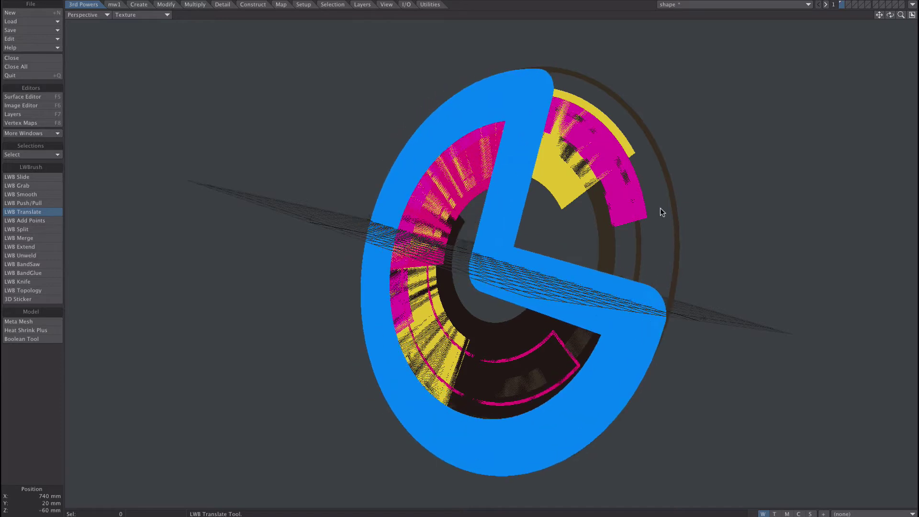
drag(675, 209, 683, 211)
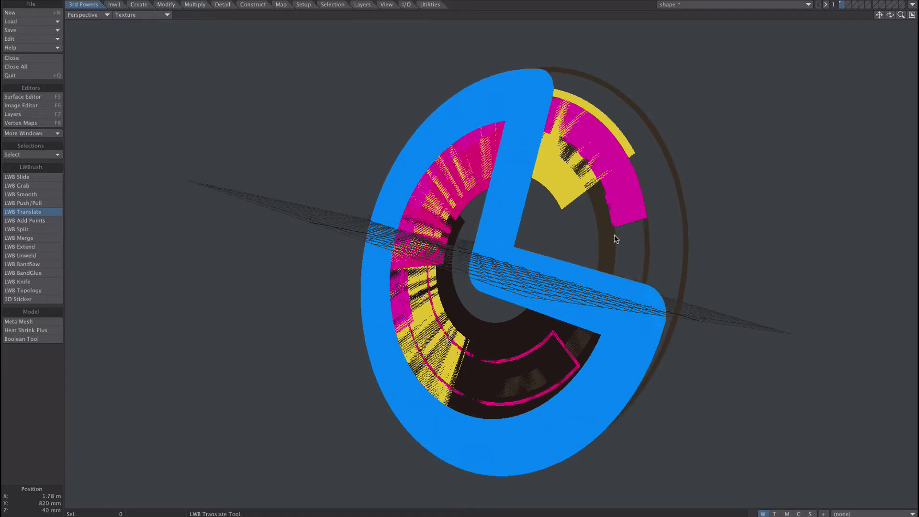
key(ctrl+z)
key(ctrl+z)
key(ctrl+z)
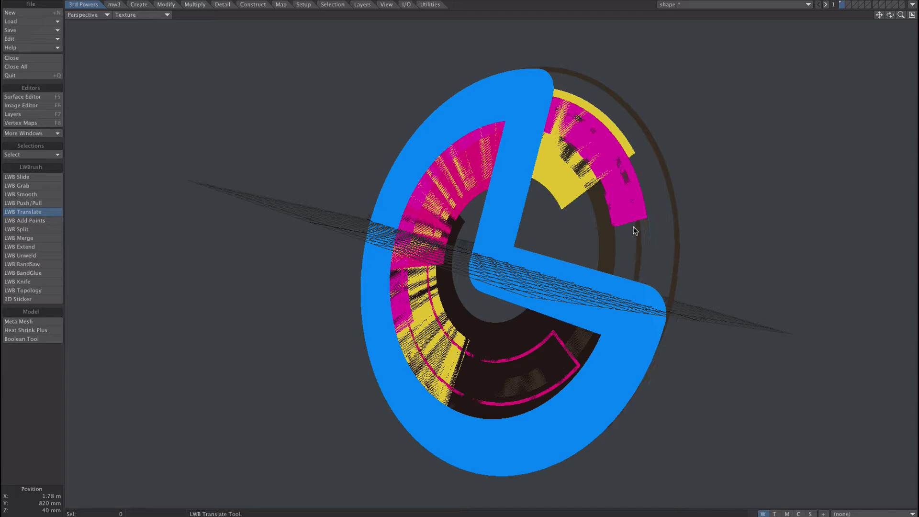
- Try to offset pieces of the shape in depth with LWB Translate, using the perspective and side views
mouse_move(684, 218)
ctrl+alt+mouse_down()
mouse_move(702, 211)
mouse_move(659, 186)
mouse_move(669, 211)
ctrl+alt+mouse_up()
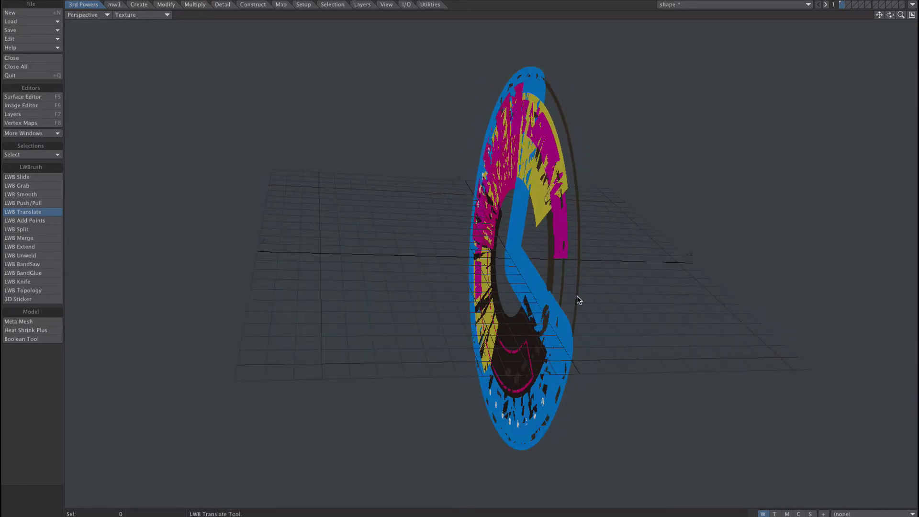
drag(579, 301, 588, 245)
ctrl+alt+drag(492, 243, 563, 213)
key(KP_0)
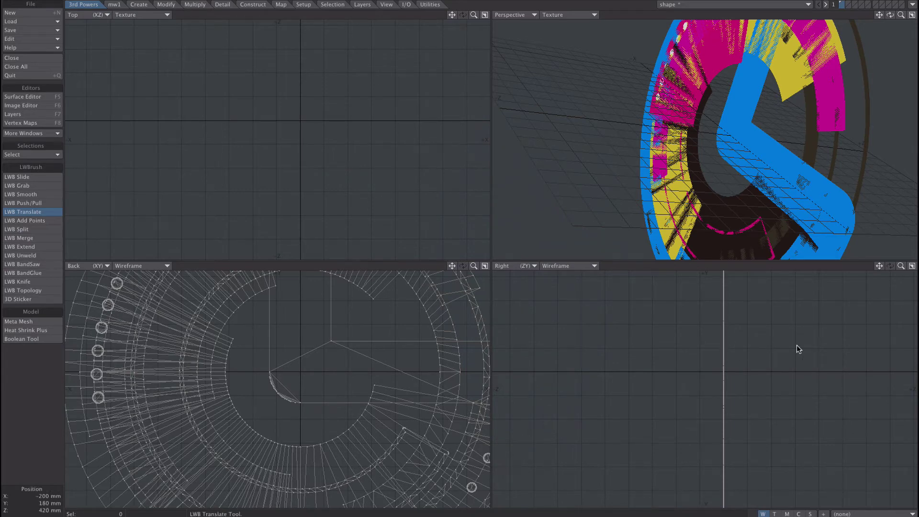
scroll(804, 344, down, 2)
alt+drag(792, 343, 663, 355)
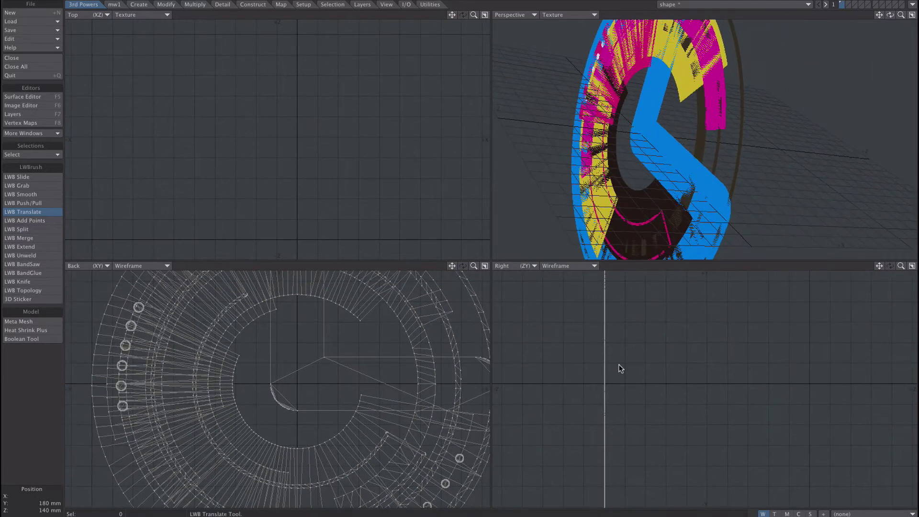
key(a)
alt+drag(694, 127, 731, 109)
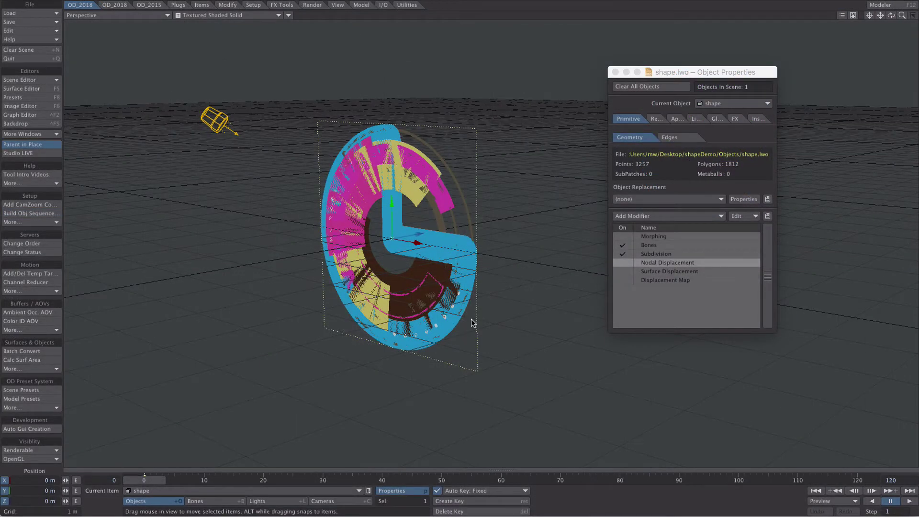
- In LightWave Layout, enable Nodal Displacement on the shape object and open its displacement node network
drag(700, 72, 714, 59)
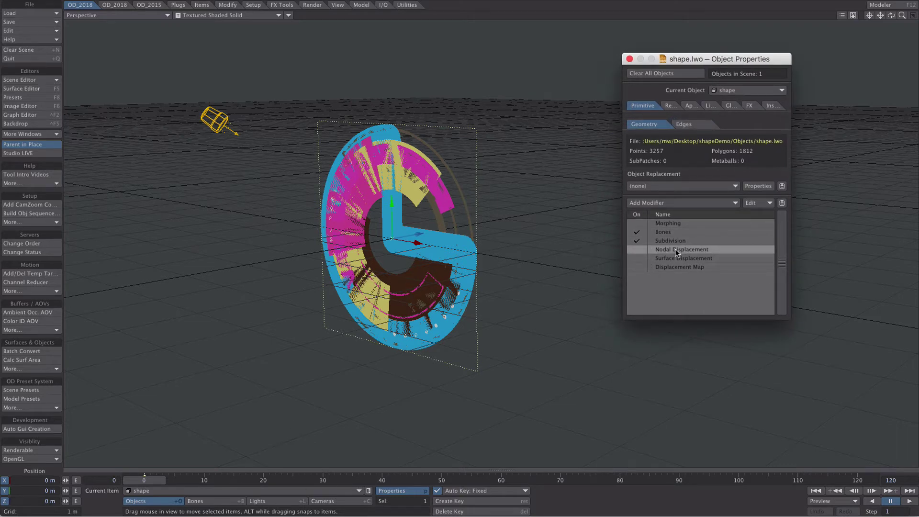
click(636, 249)
double_click(669, 255)
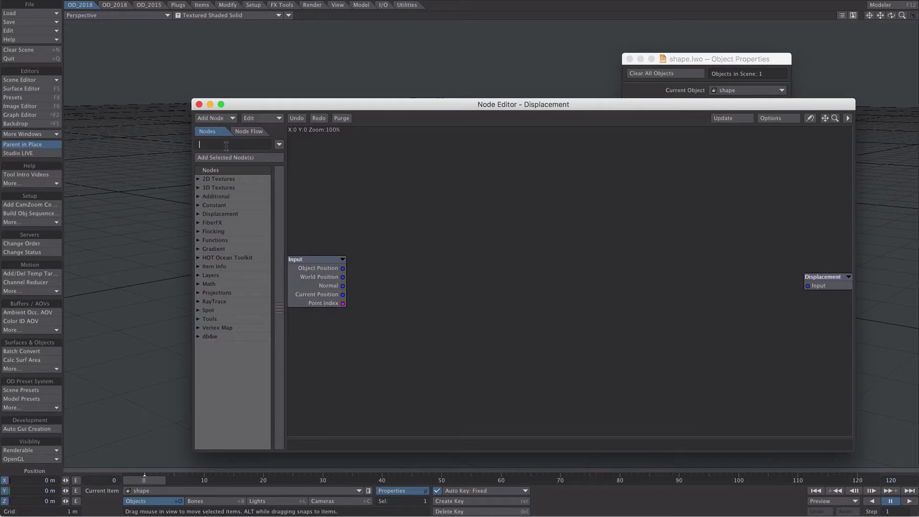
- Add a Mesh Part node and a scalar Multiply node to the displacement network
text(mesh)
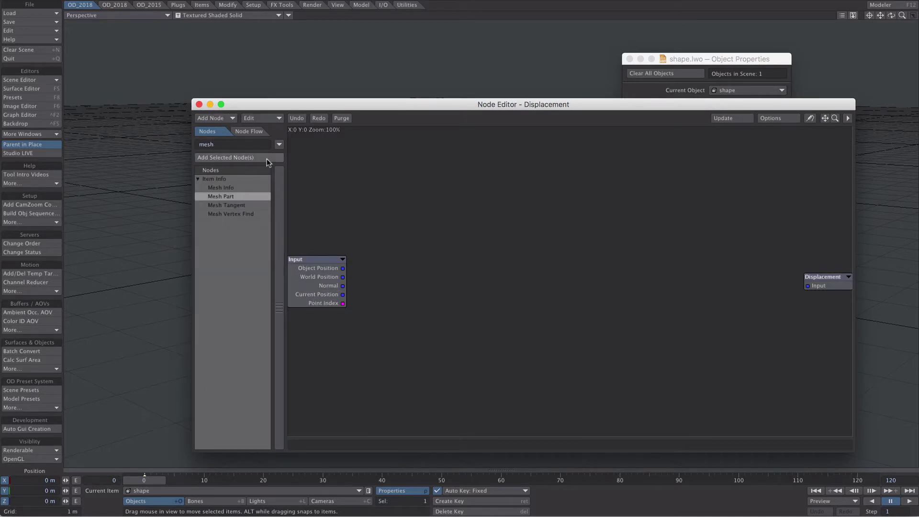
double_click(225, 197)
drag(554, 287, 551, 219)
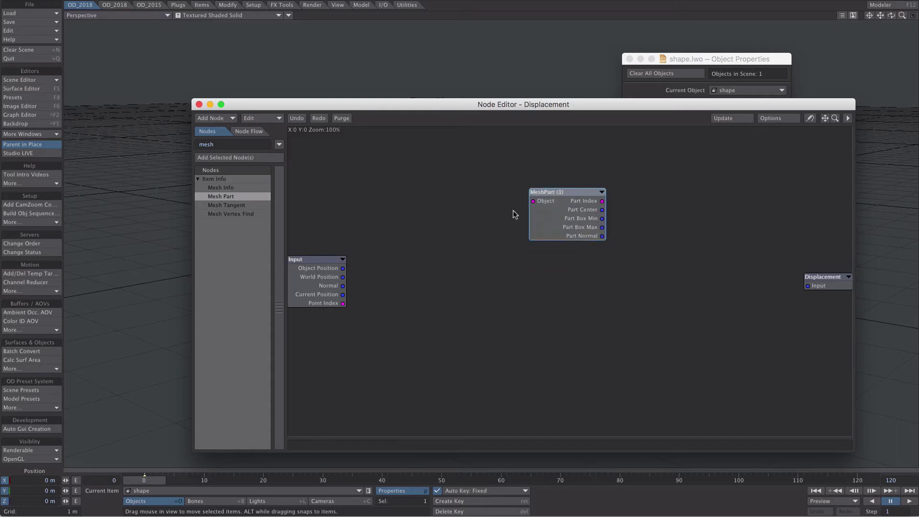
double_click(250, 146)
text(multi)
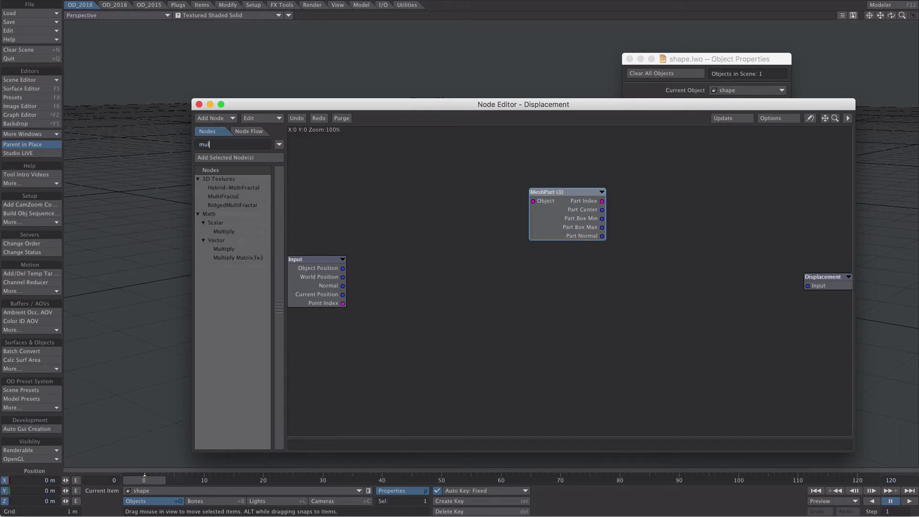
double_click(224, 231)
drag(587, 279, 667, 330)
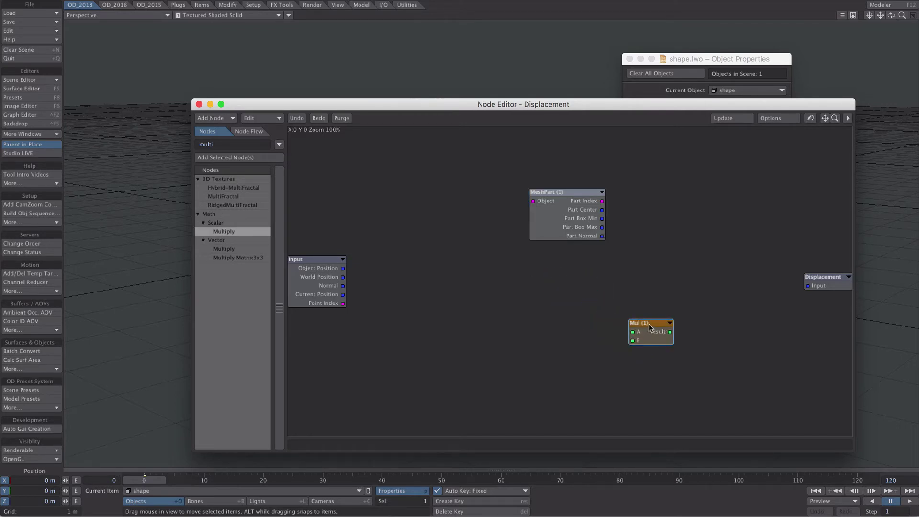
- Add a Deform: Translate node and arrange it with the Mesh Part and Multiply nodes between Input and Displacement
double_click(222, 145)
text(trans)
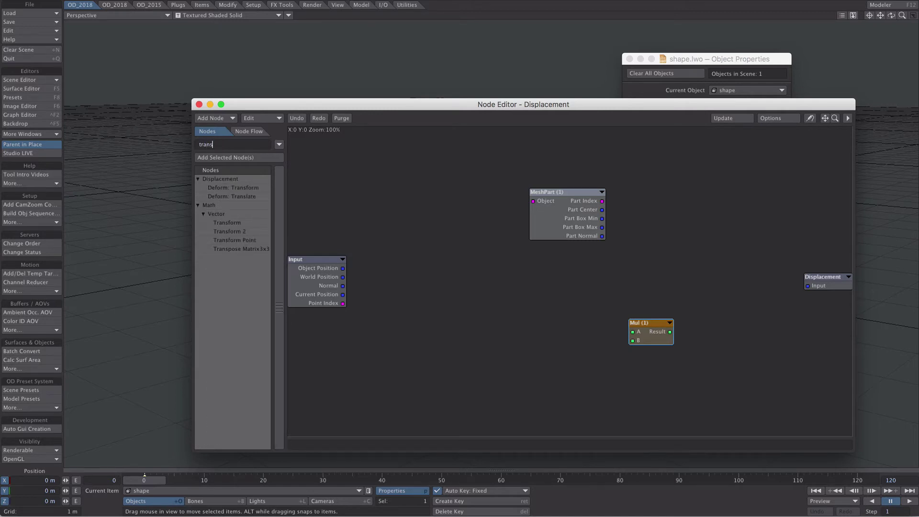
double_click(241, 189)
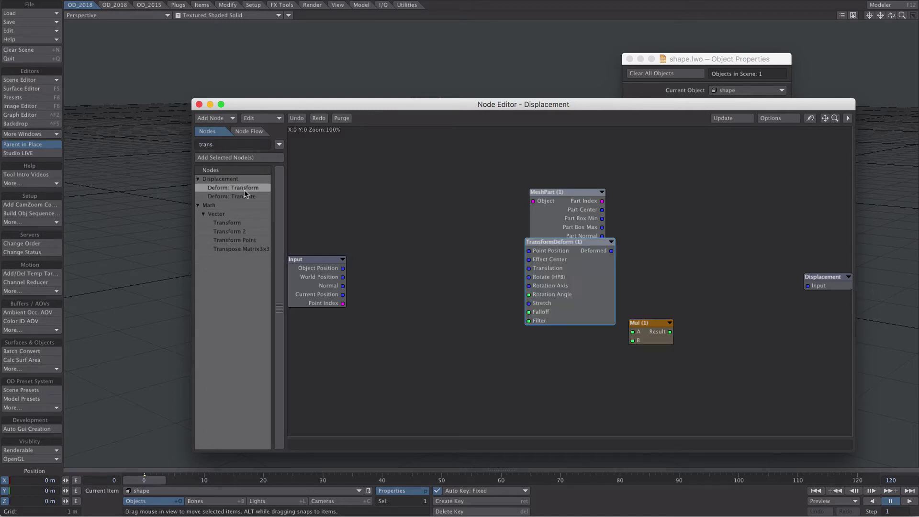
key(Delete)
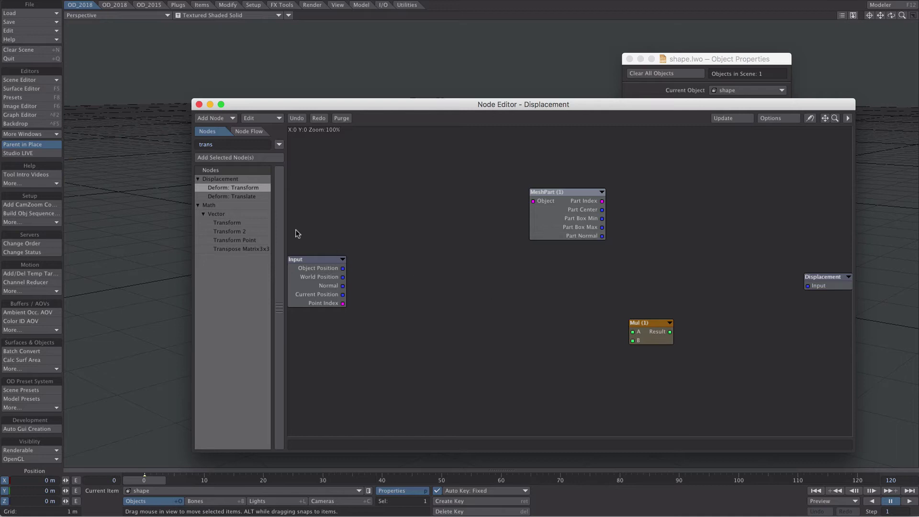
double_click(245, 194)
drag(567, 276, 697, 267)
drag(565, 218, 518, 243)
drag(643, 331, 594, 316)
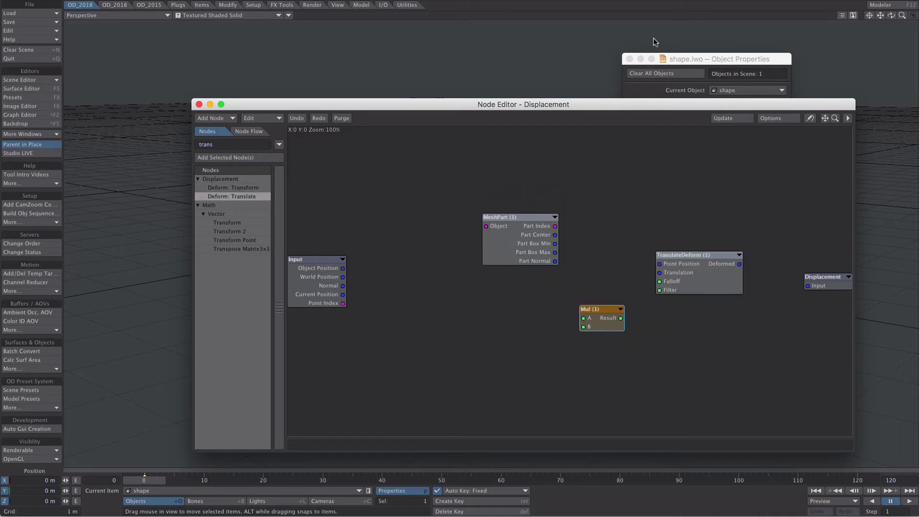
- Connect MeshPart's Part Index to input A of the Mul node and set its B value to 0.5
drag(631, 106, 533, 260)
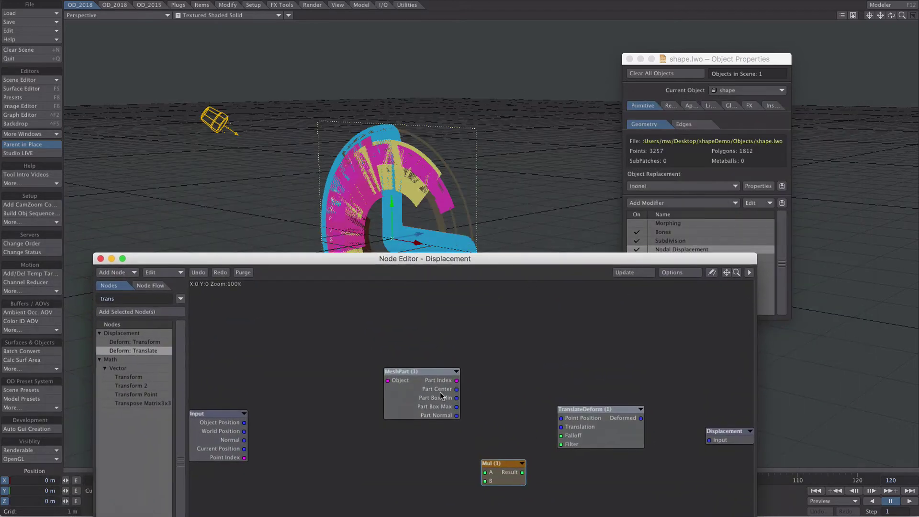
mouse_move(456, 381)
mouse_down()
mouse_move(484, 398)
mouse_move(485, 472)
mouse_up()
drag(415, 391, 389, 400)
click(500, 471)
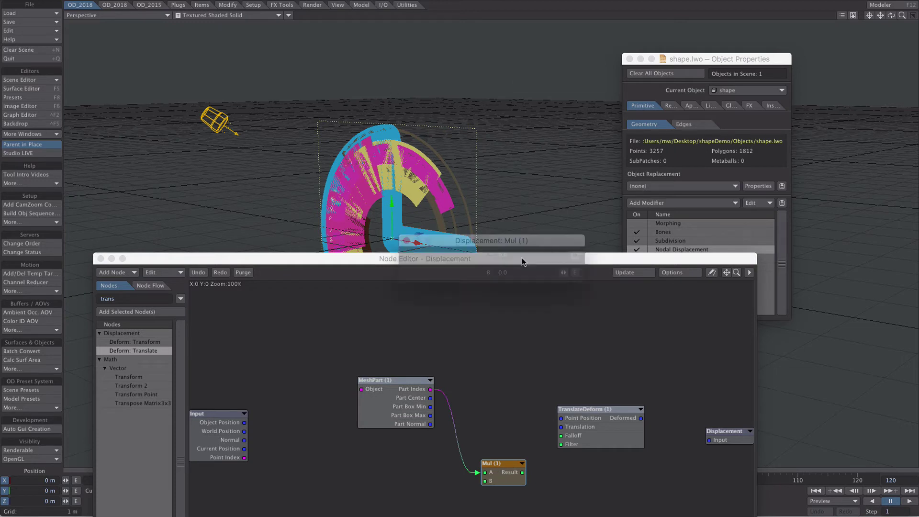
drag(536, 242, 419, 379)
drag(395, 410, 363, 410)
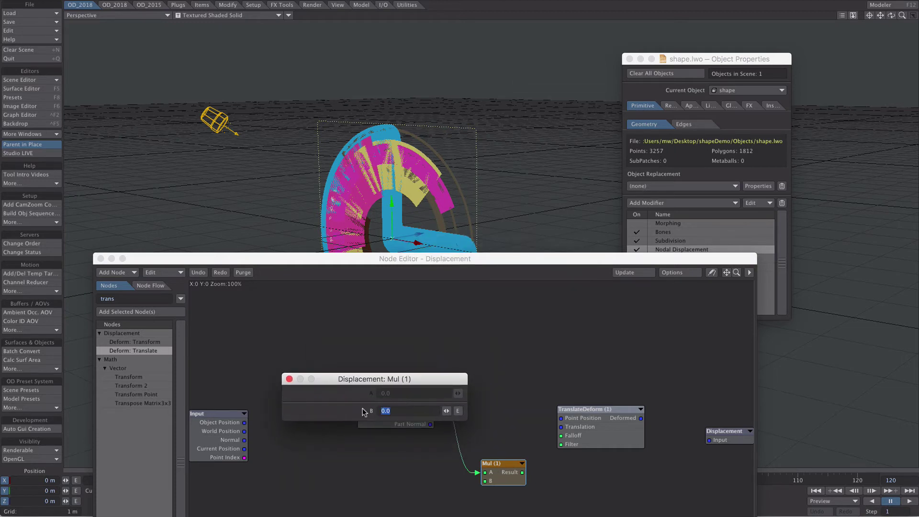
text(.5)
click(289, 379)
- Add a Make Vector node and wire the Mul result through its Z input into TranslateDeform's Translation, with Deformed feeding Displacement
double_click(133, 299)
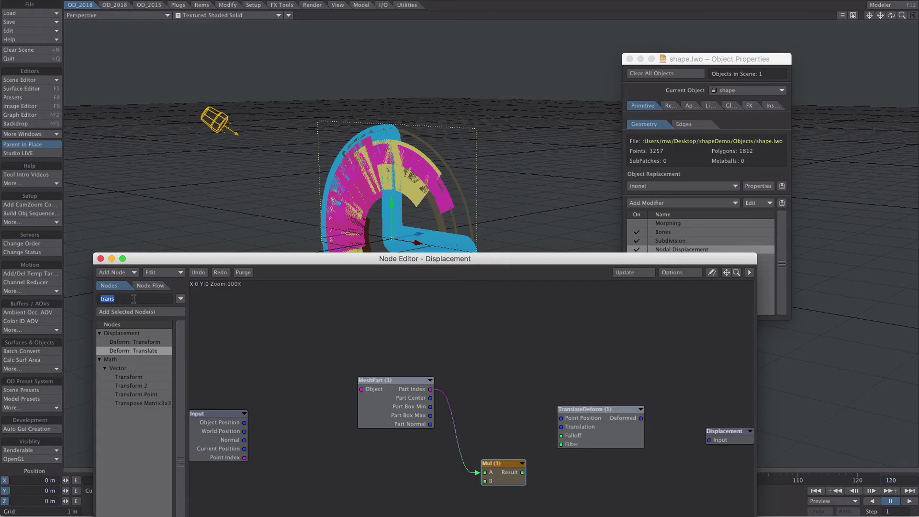
text(make)
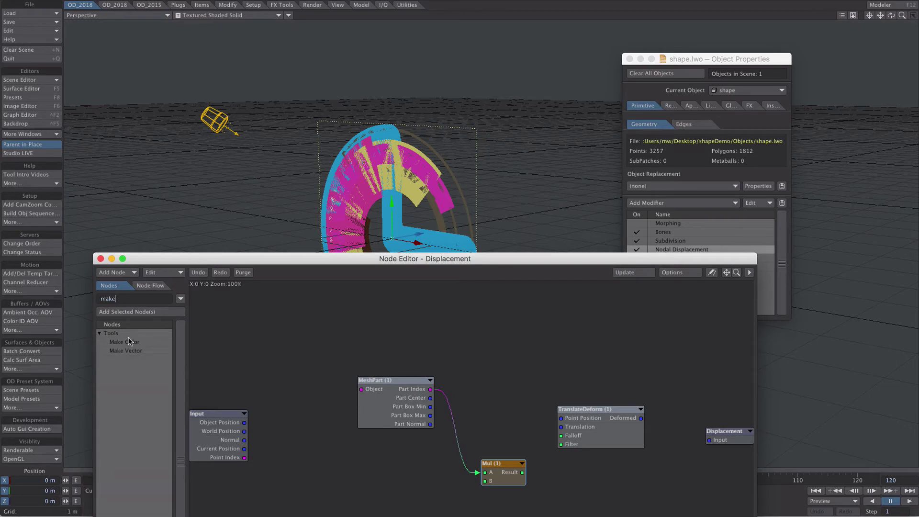
double_click(109, 350)
drag(482, 441, 571, 363)
double_click(570, 364)
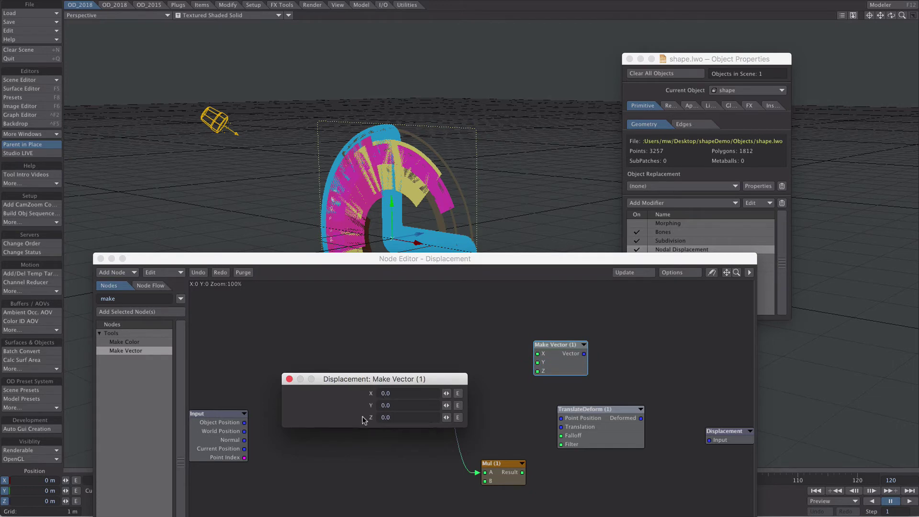
click(289, 378)
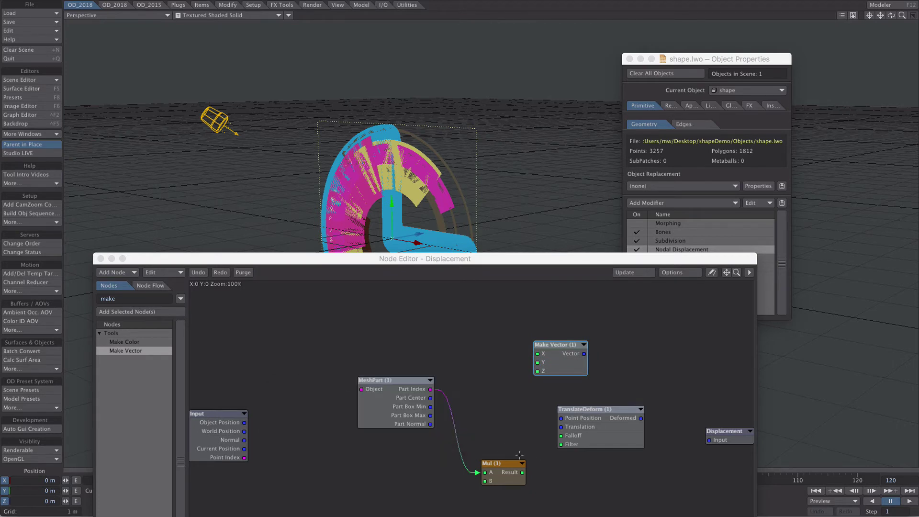
drag(523, 473, 557, 427)
drag(641, 418, 719, 429)
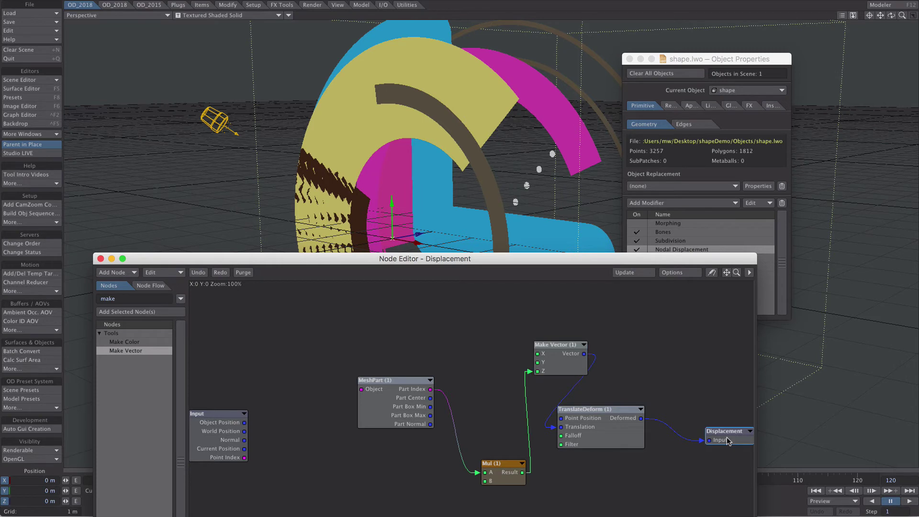
- Change the Displacement node's mode to Set and close the shape's object properties
double_click(718, 437)
click(383, 394)
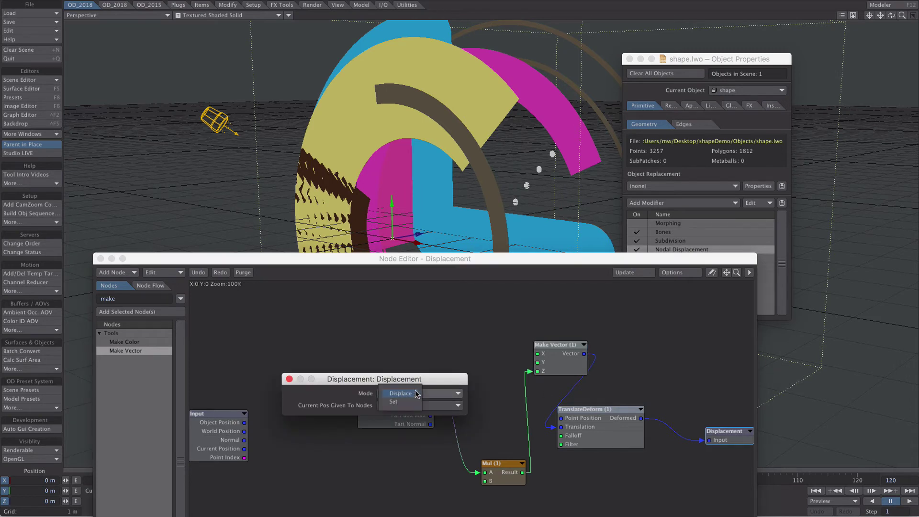
click(403, 401)
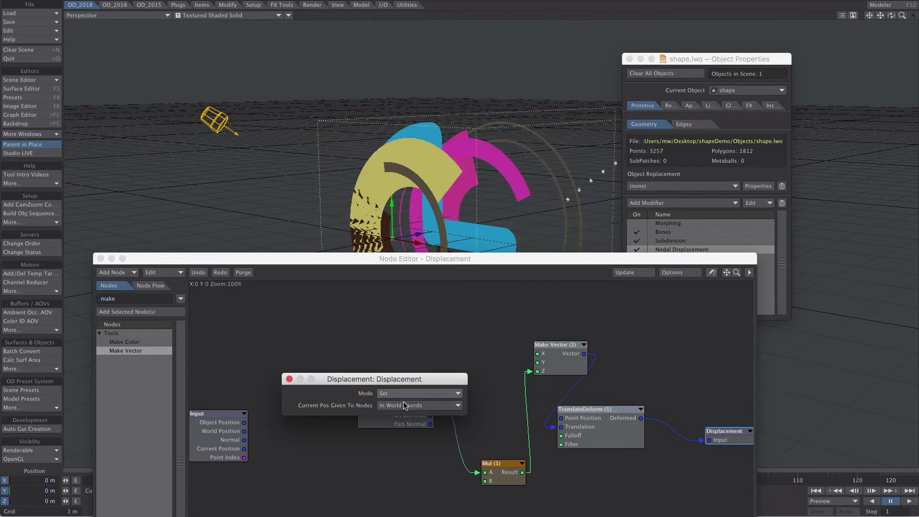
click(289, 378)
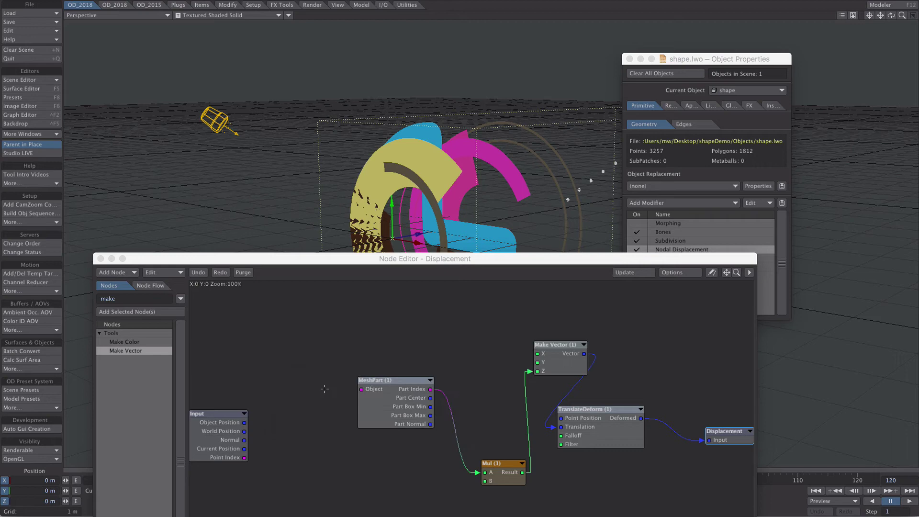
click(630, 59)
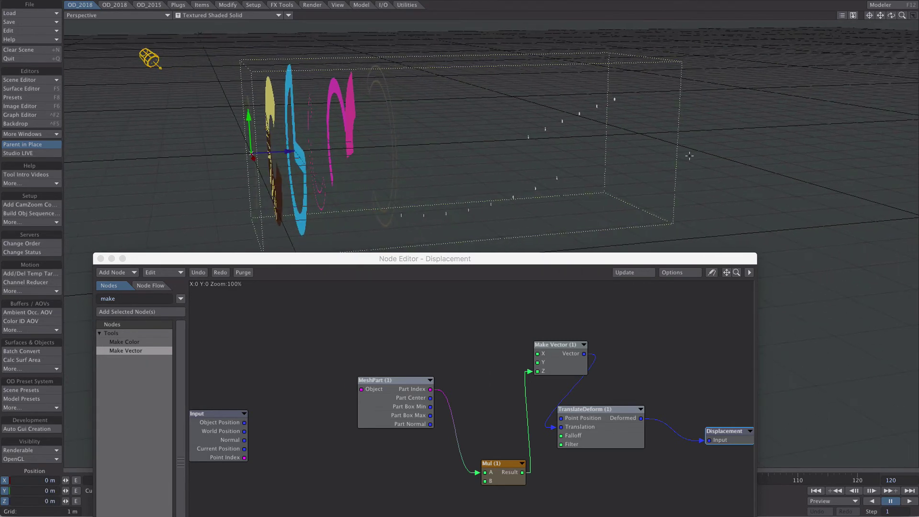
- Set the Mul node's B value to -0.1
double_click(492, 480)
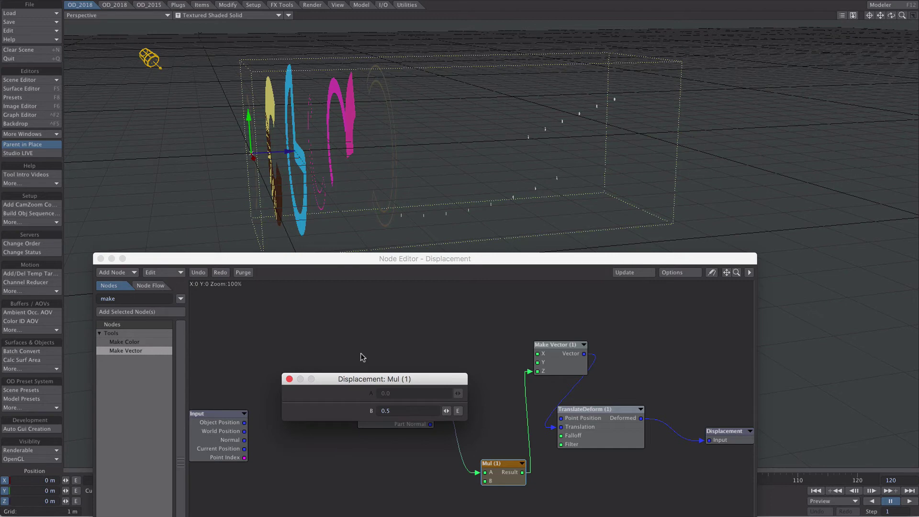
click(383, 411)
text(-0)
text(.1)
key(Return)
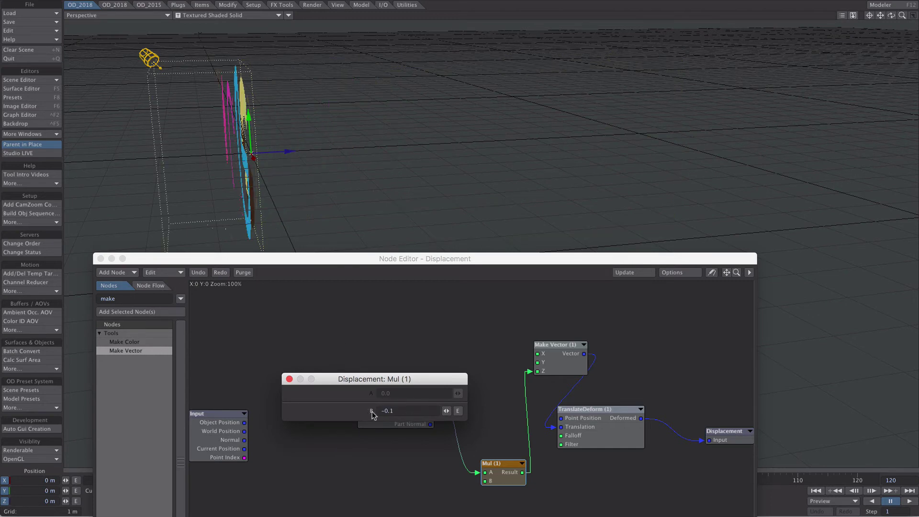
- Set the Mul node's B value to -0.5 and close the node editor
drag(407, 413, 370, 411)
text(-0)
text(.5)
key(Return)
alt+drag(408, 123, 481, 83)
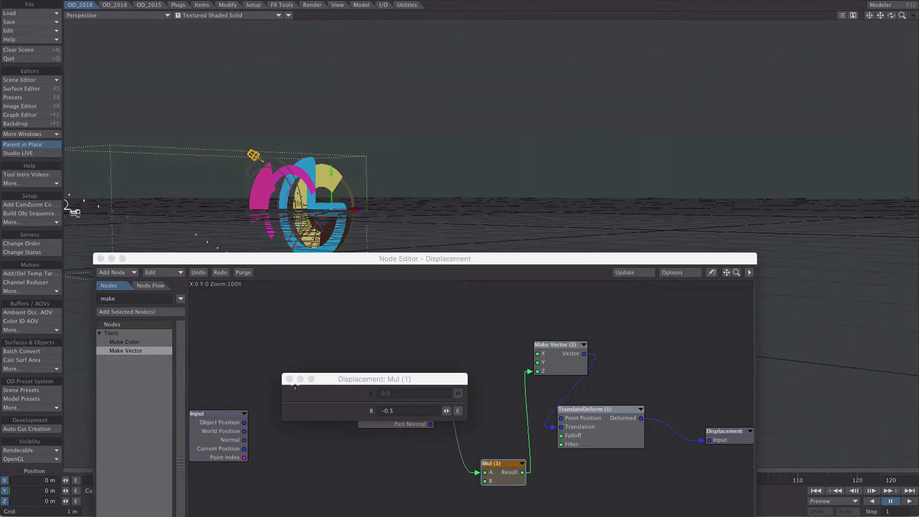
click(290, 379)
click(100, 258)
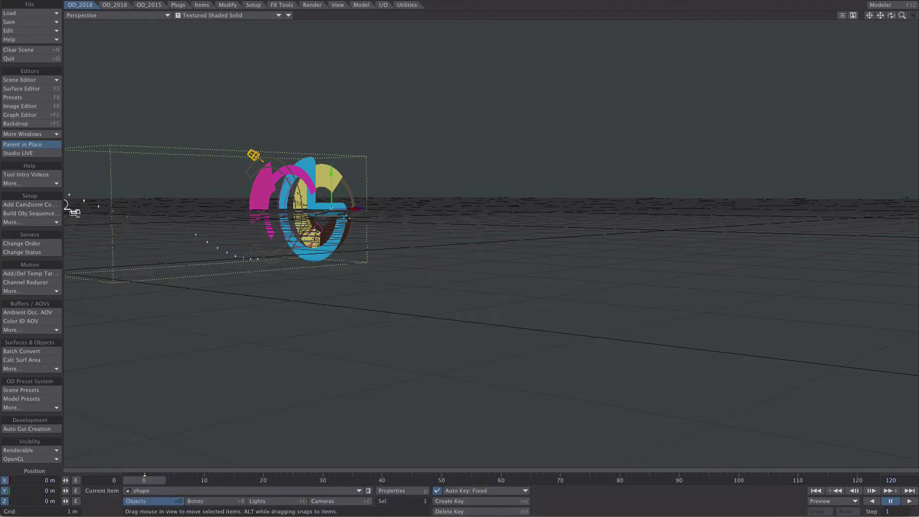
alt+shift+drag(364, 211, 584, 209)
alt+drag(497, 210, 510, 250)
alt+shift+drag(443, 375, 470, 365)
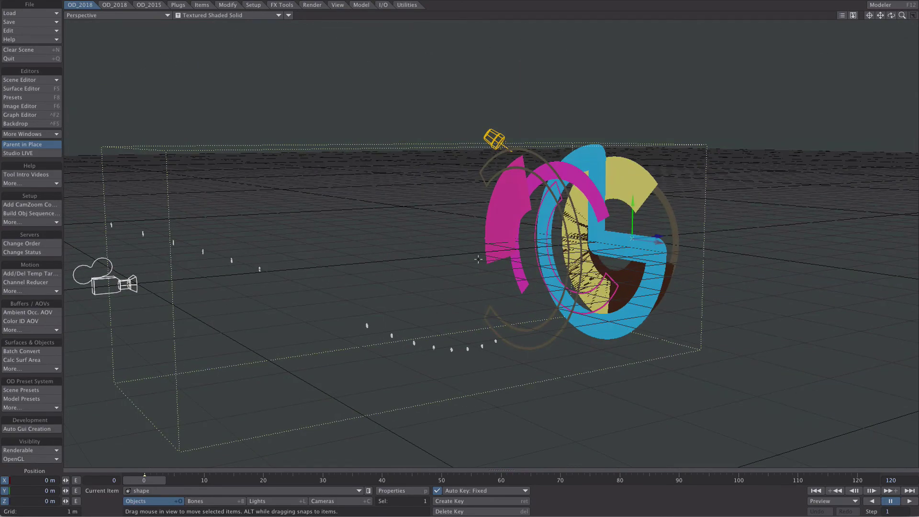
- Save the displaced shape as an endomorph named extrude
mouse_move(478, 259)
alt+mouse_down()
mouse_move(370, 252)
mouse_move(465, 255)
alt+mouse_up()
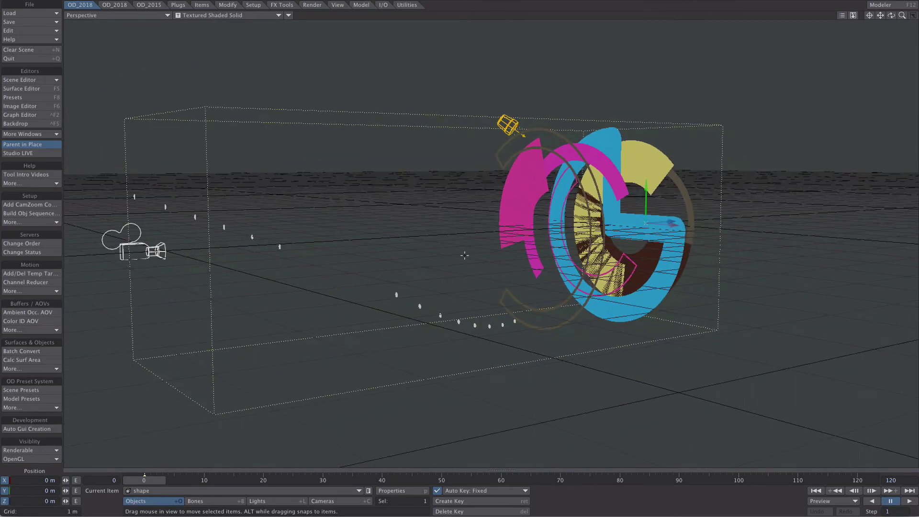
click(35, 22)
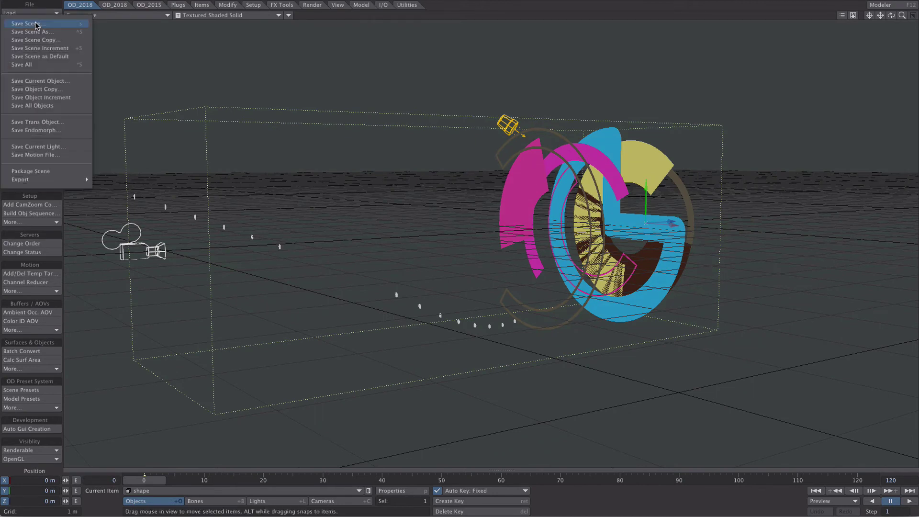
click(58, 130)
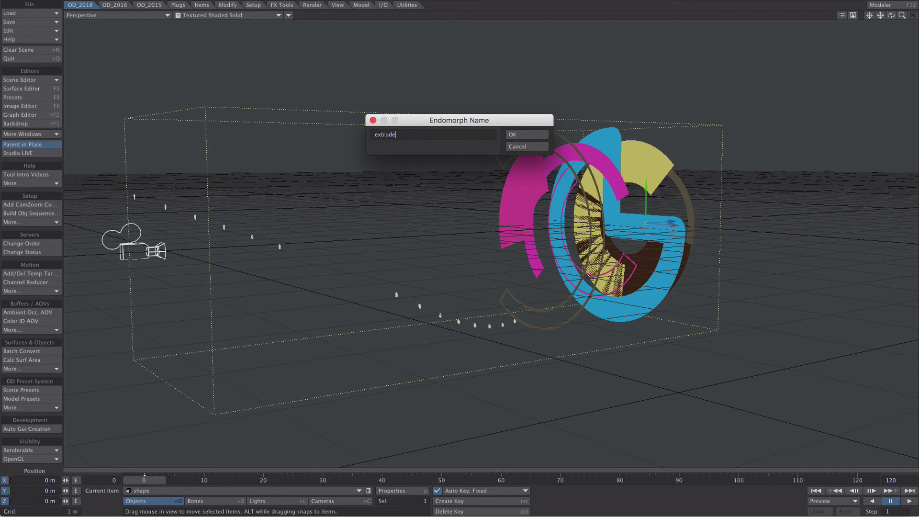
key(Return)
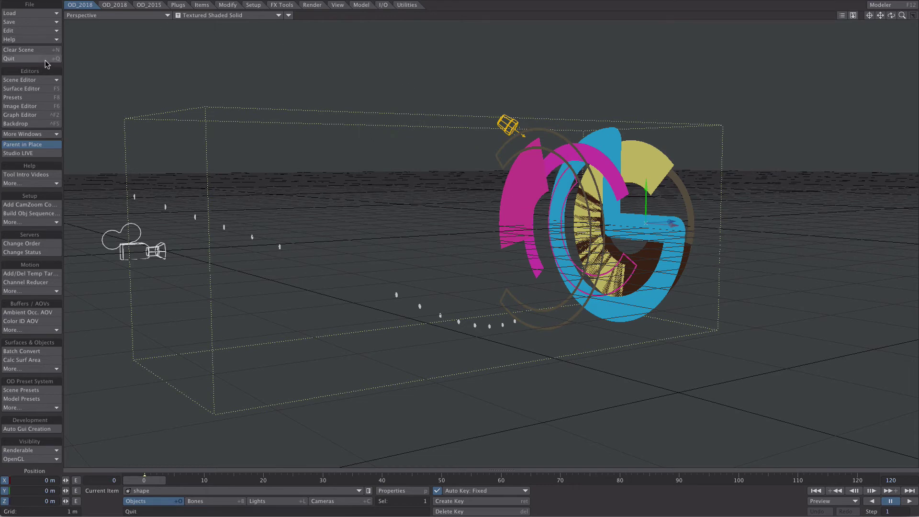
- Save the current object as shape in the Objects folder, replacing the existing shape.lwo
click(14, 22)
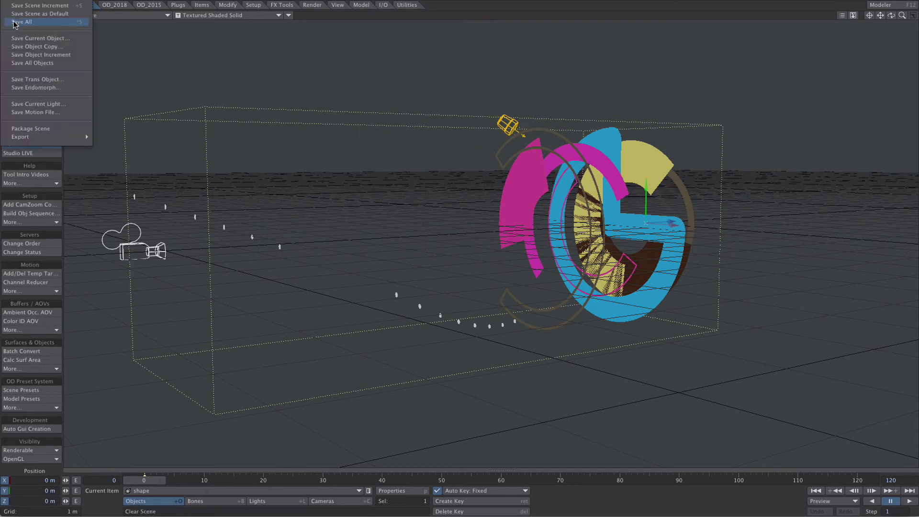
click(74, 39)
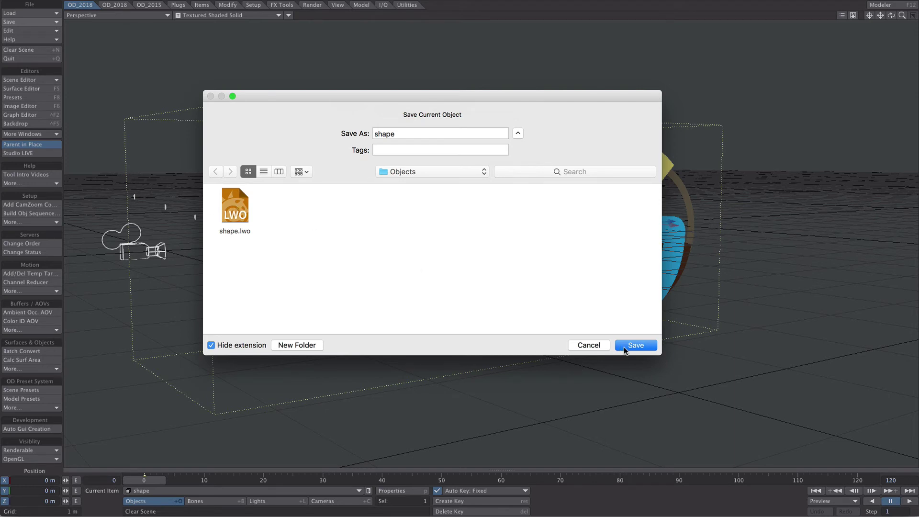
click(624, 350)
click(521, 168)
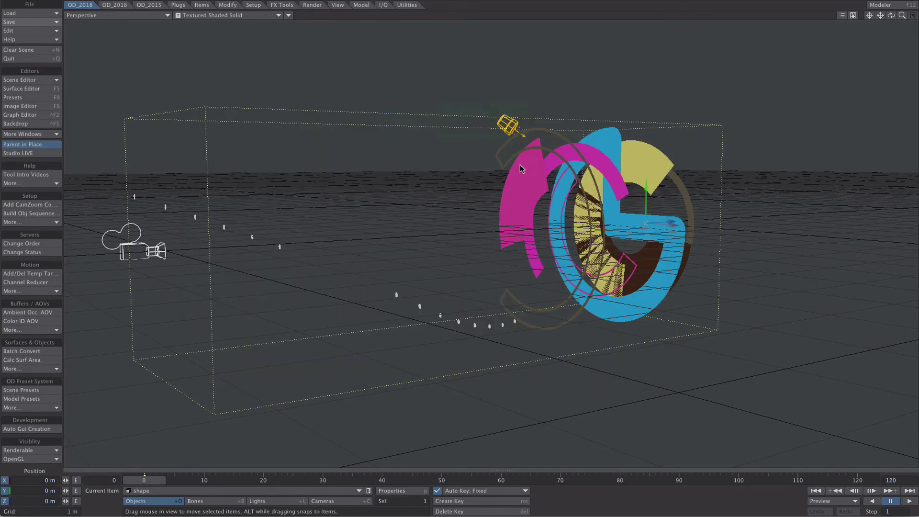
- Switch to Modeler, display the shape's extrude morph map and inspect the separated pieces in an enlarged perspective view
key(F12)
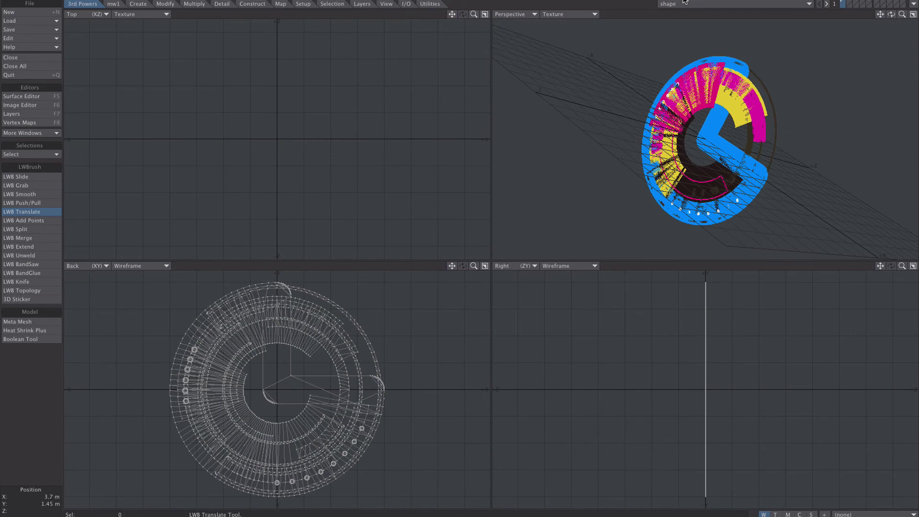
click(788, 515)
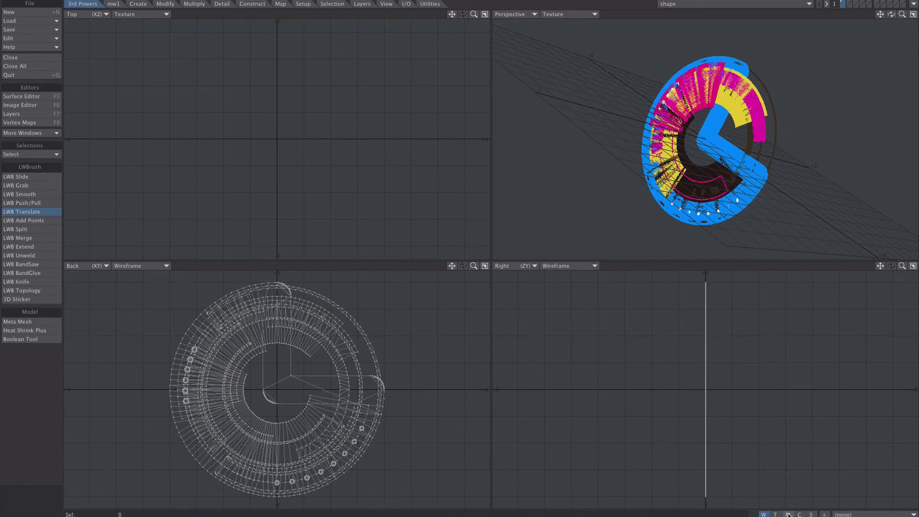
click(853, 514)
click(852, 516)
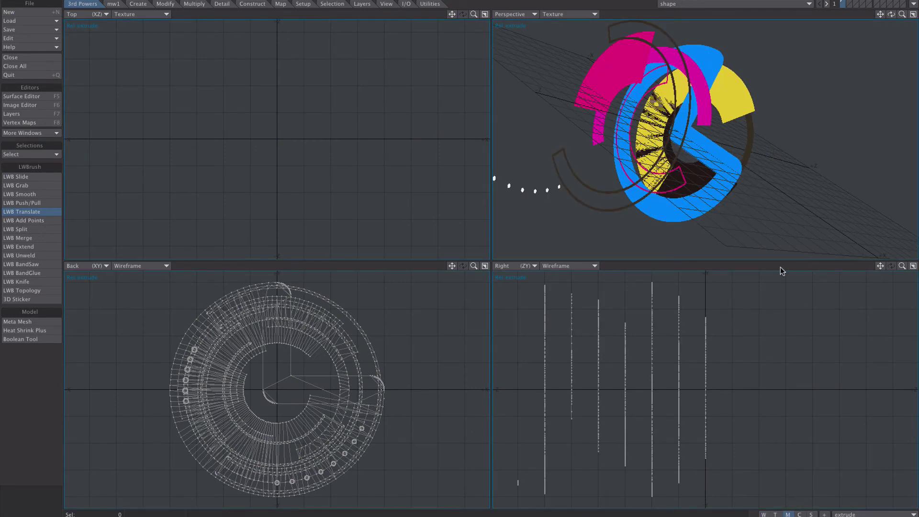
key(a)
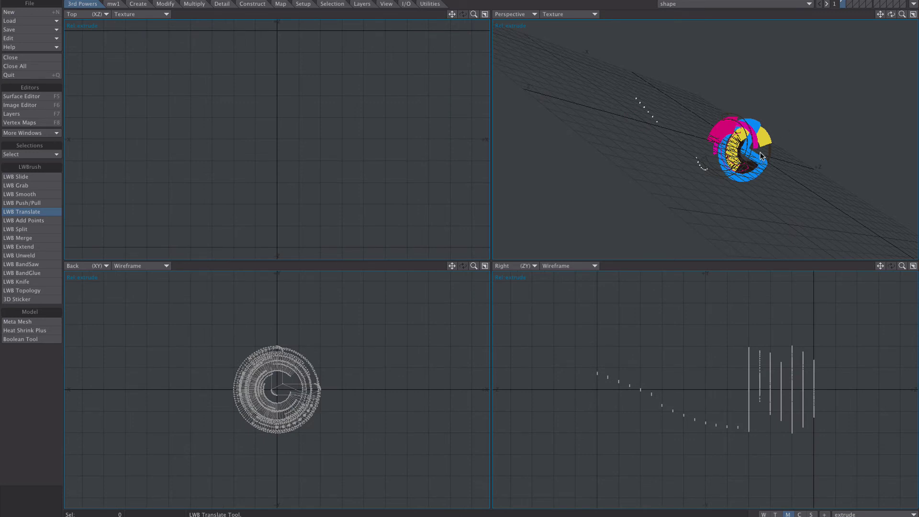
key(period)
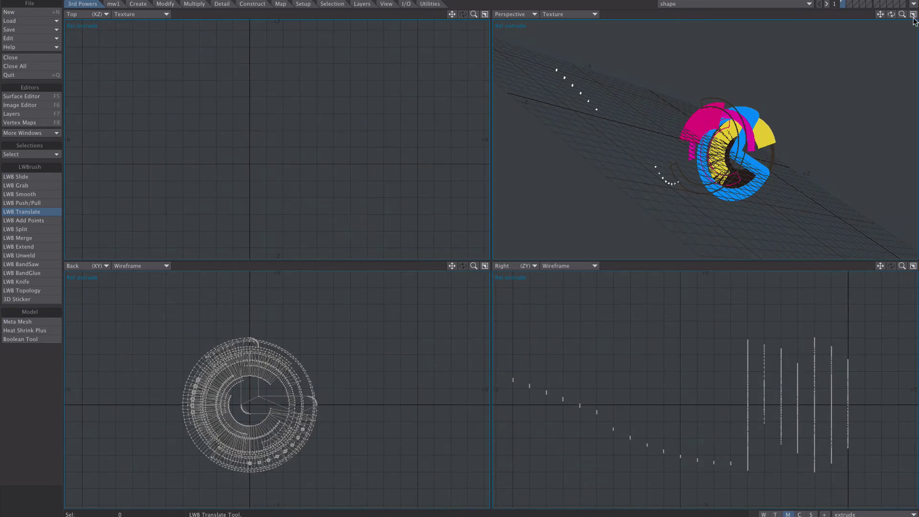
click(913, 14)
alt+drag(663, 205, 708, 209)
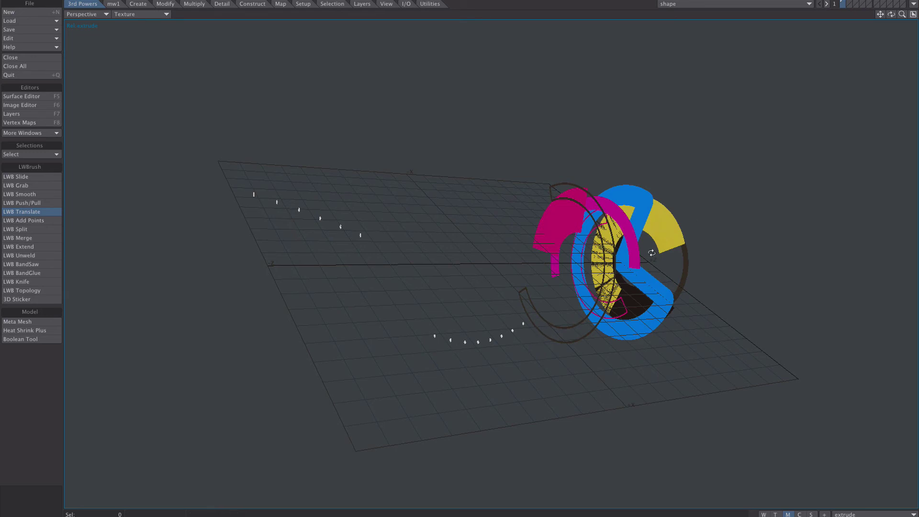
alt+drag(670, 244, 612, 252)
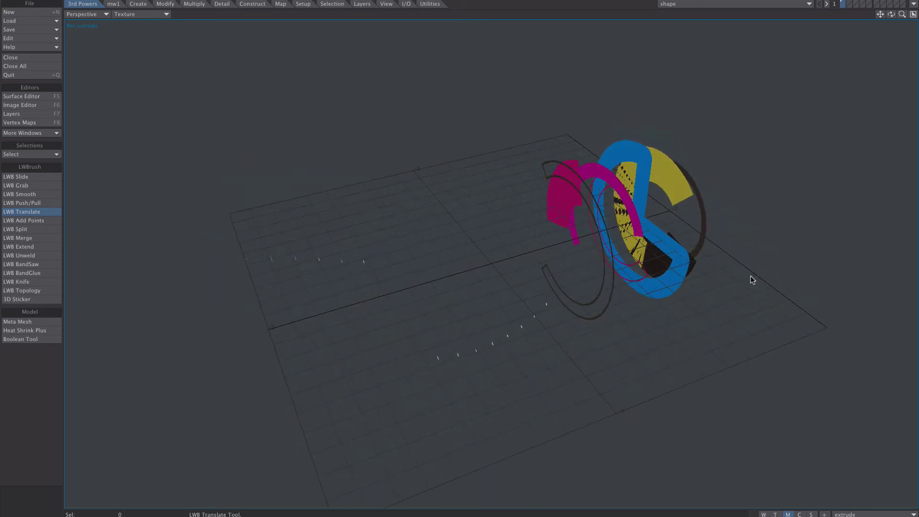
- Return to the base morph and apply the extrude morph to it at 100% strength
click(852, 515)
click(850, 511)
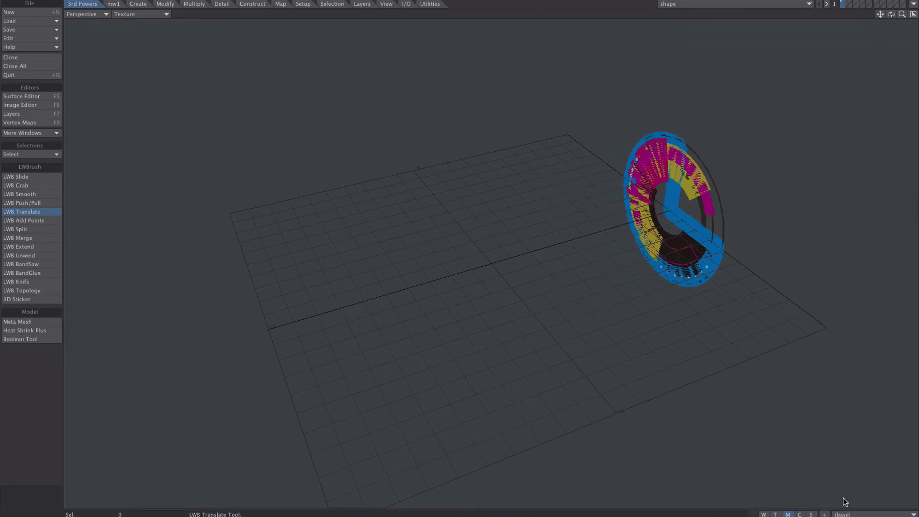
click(306, 4)
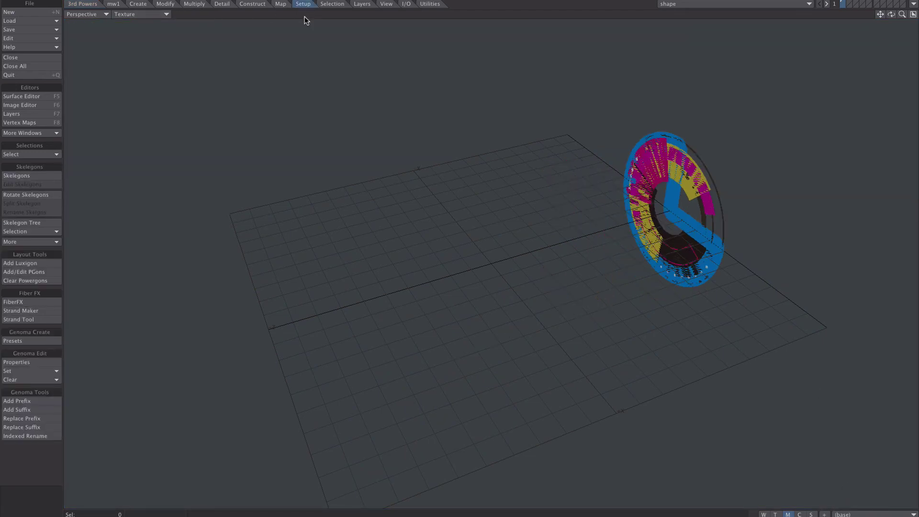
click(283, 5)
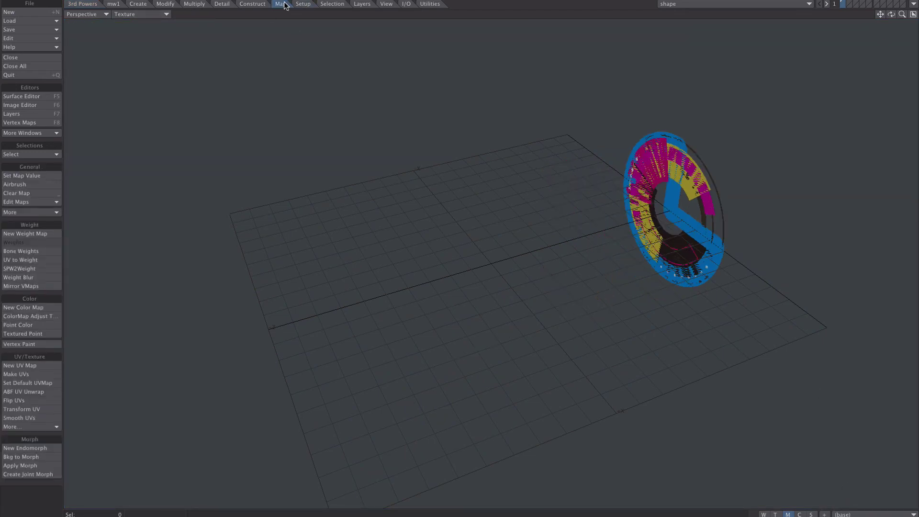
click(47, 467)
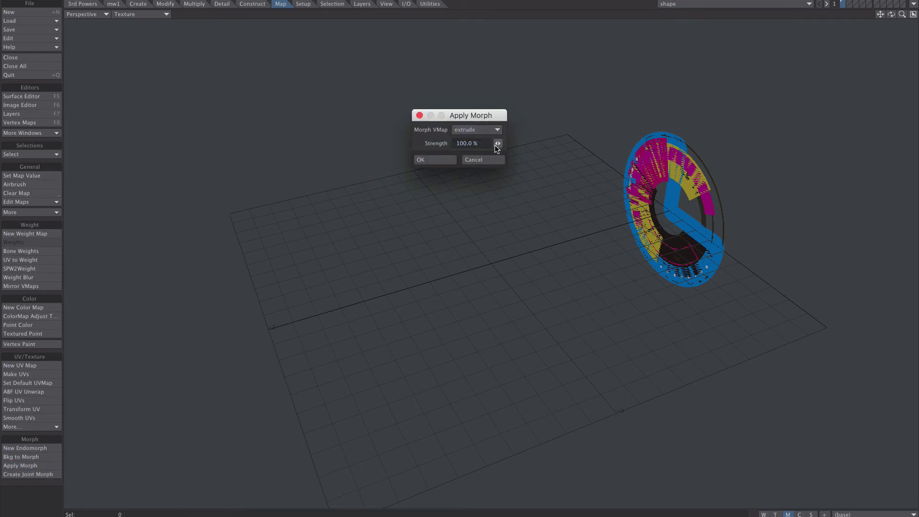
click(436, 160)
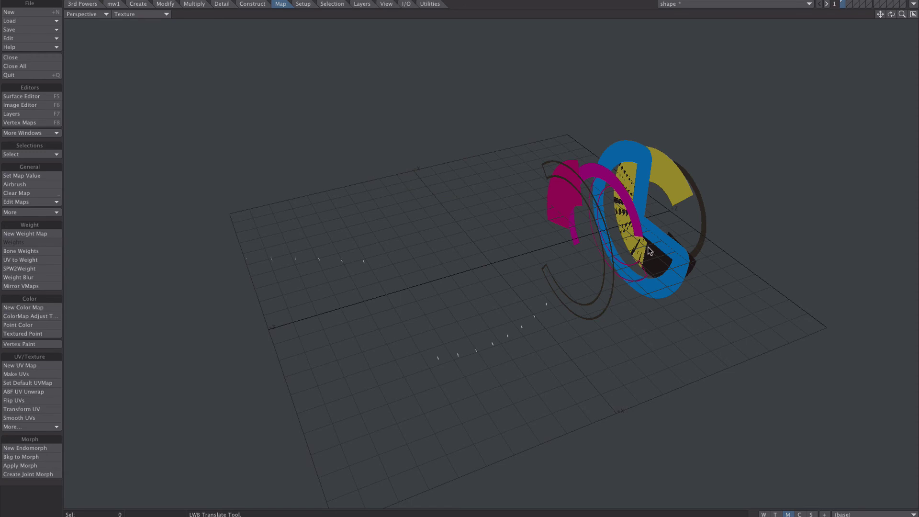
- Compress the spacing between the separated pieces along Z with a scale and extrude the flat pieces into solids
alt+drag(650, 251, 660, 241)
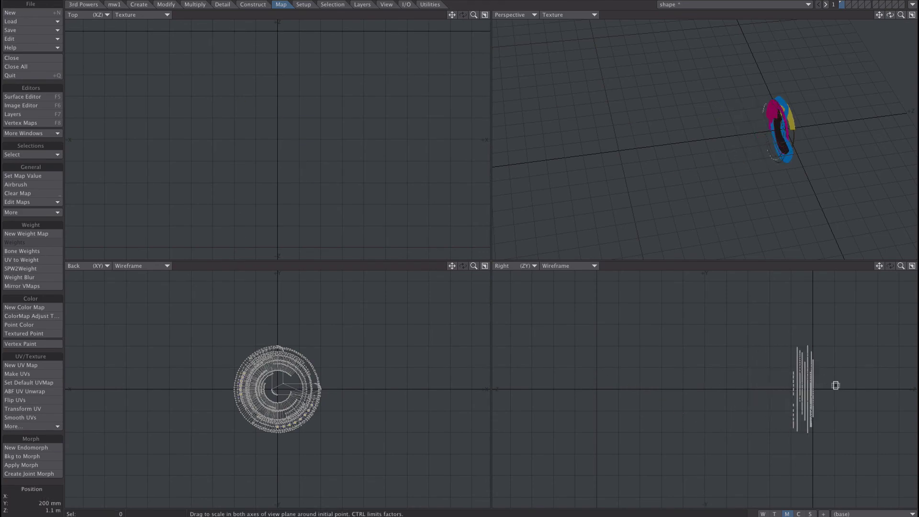
key(a)
alt+drag(689, 153, 737, 134)
alt+drag(737, 135, 630, 156)
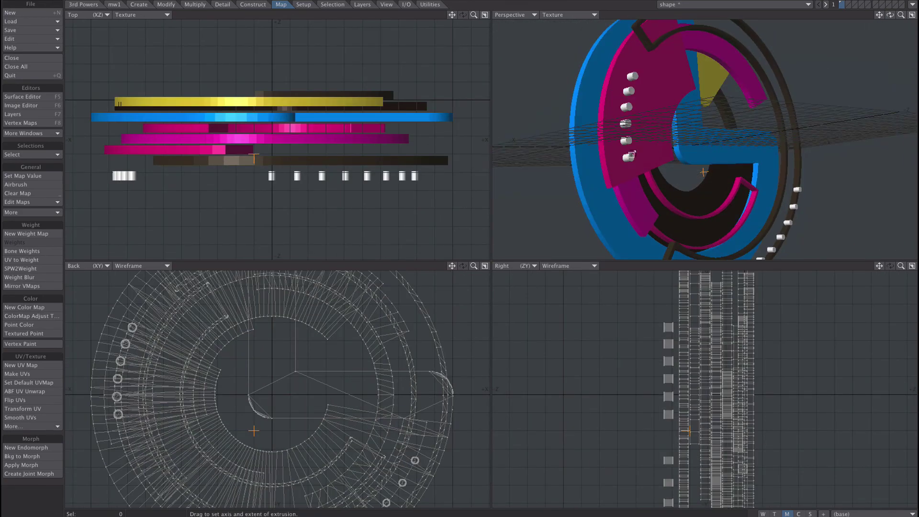
- Select the row of six small white cylinders with their connected geometry and move them
drag(632, 76, 630, 156)
key(bracketright)
key(t)
drag(680, 158, 591, 199)
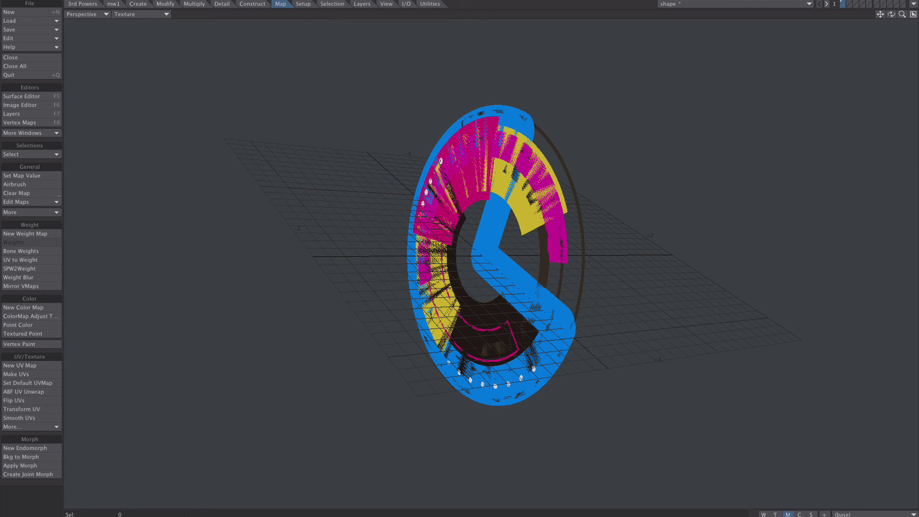
- Enable texture use in the Move tool's numeric settings and open its Texture Editor
key(n)
drag(283, 162, 216, 120)
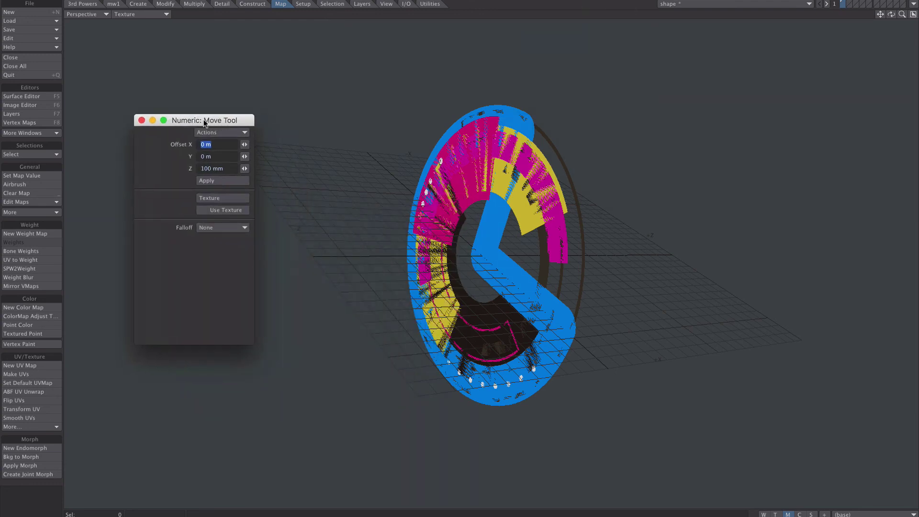
click(157, 180)
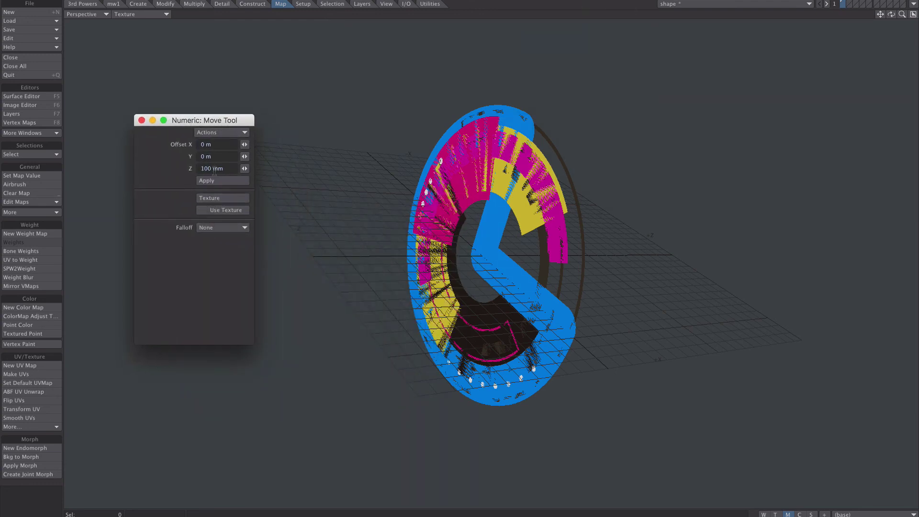
click(203, 209)
click(210, 200)
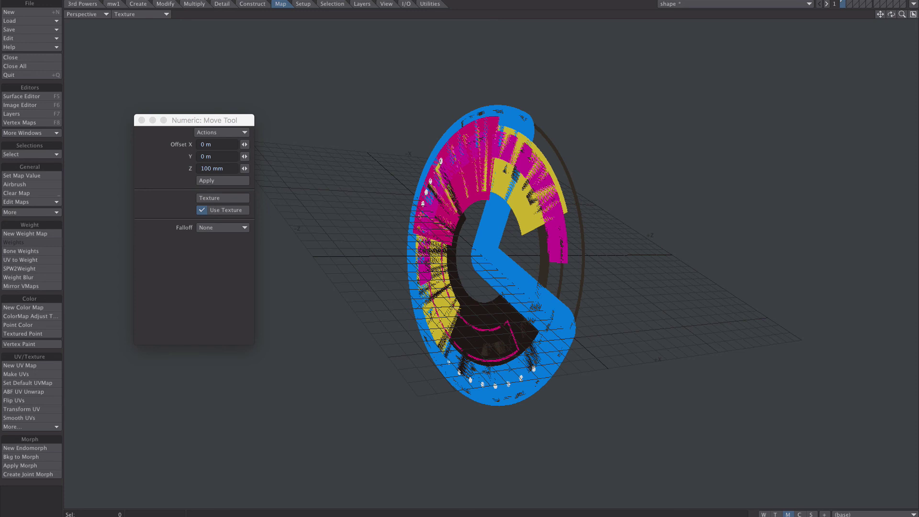
drag(318, 248, 329, 108)
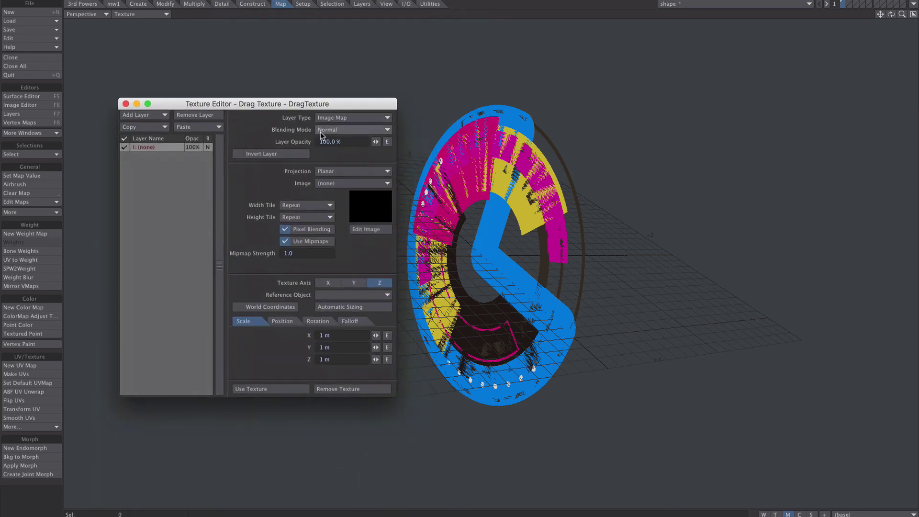
- Change the texture layer to Procedural Texture with Node Editor as its procedural type
click(335, 118)
click(351, 127)
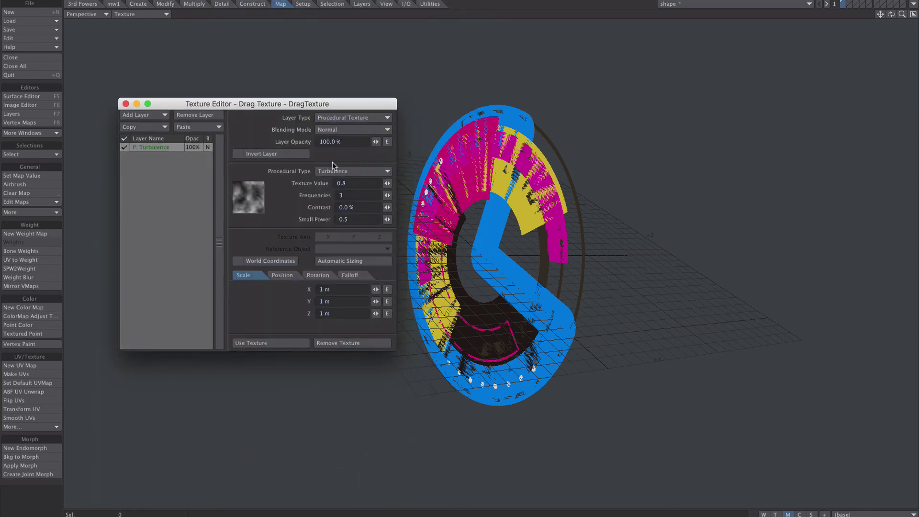
click(341, 171)
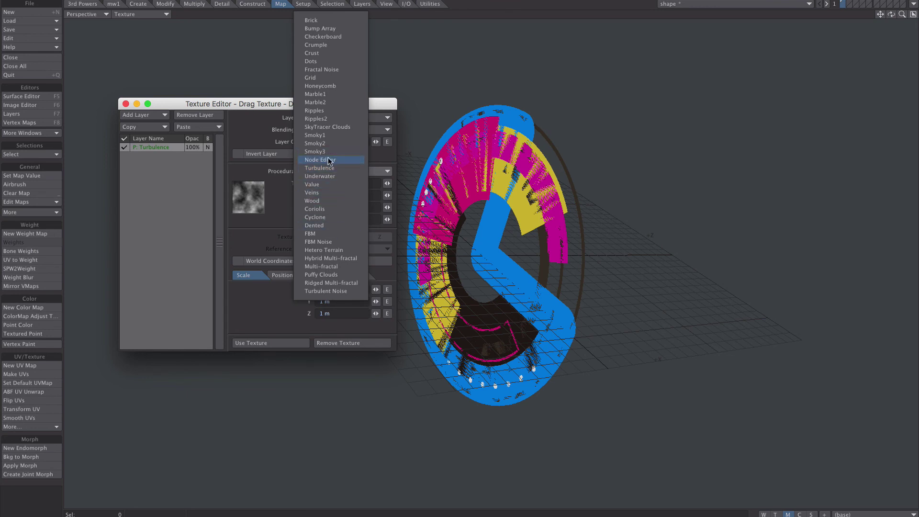
click(329, 160)
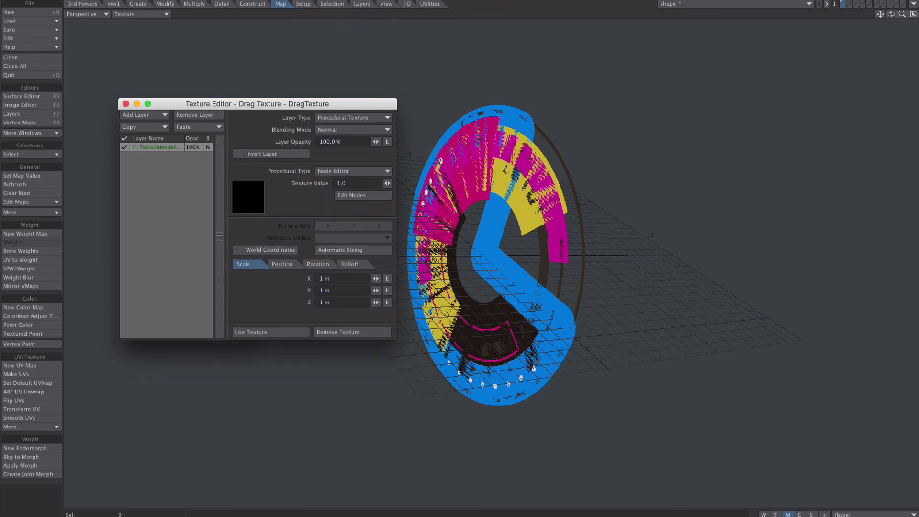
- Wire MeshPart's Part Index into a scalar Multiply's A input and its Result into the Texture Value, and close the Texture Editor
click(353, 195)
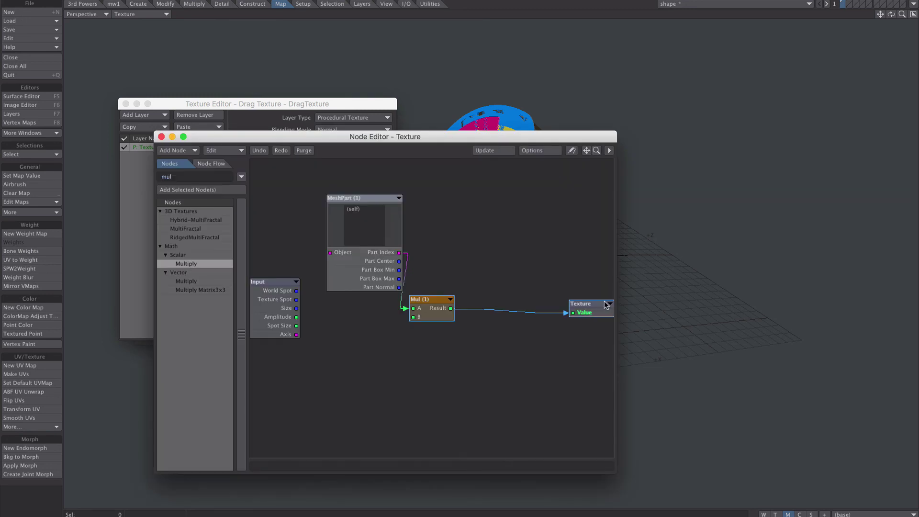
drag(228, 135, 169, 195)
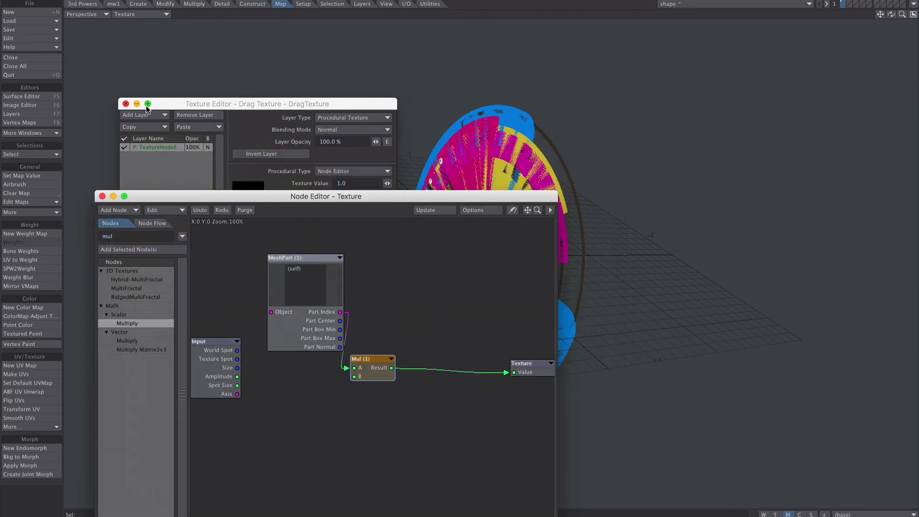
click(125, 104)
- Show all four viewports, shift the MeshPart node away from Mul, and try to move the shape about 1.64 m along Z
alt+drag(573, 116, 572, 144)
click(914, 14)
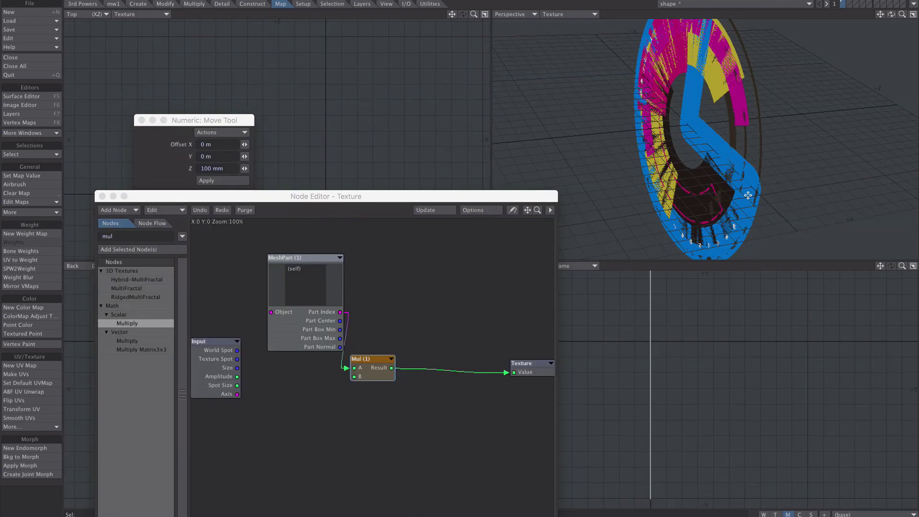
drag(659, 389, 663, 377)
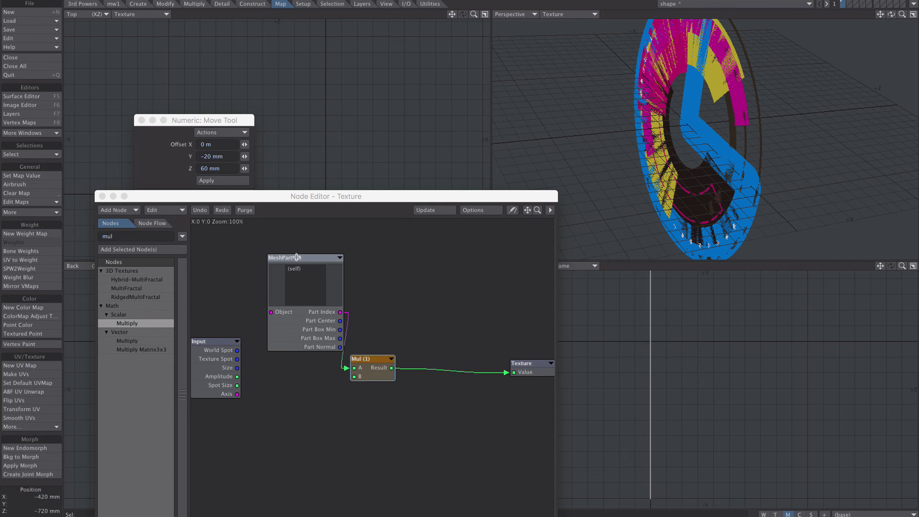
drag(298, 267, 267, 262)
drag(684, 367, 657, 355)
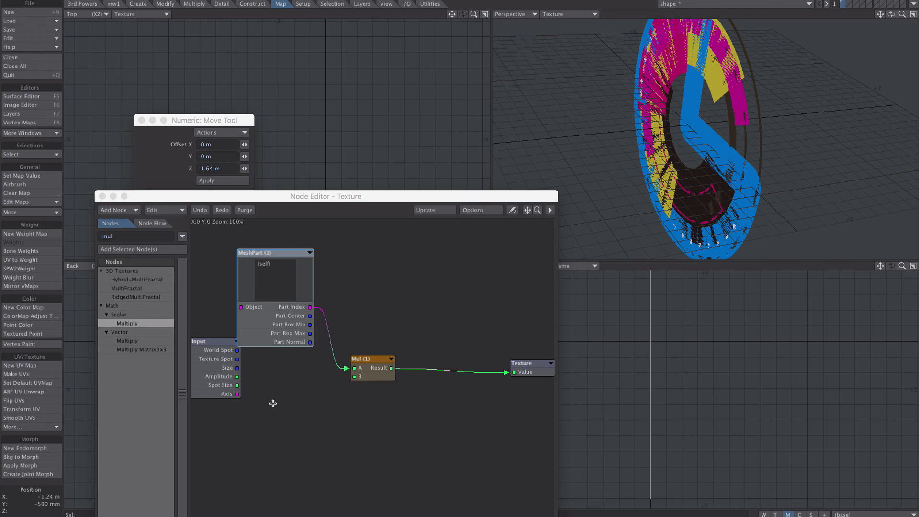